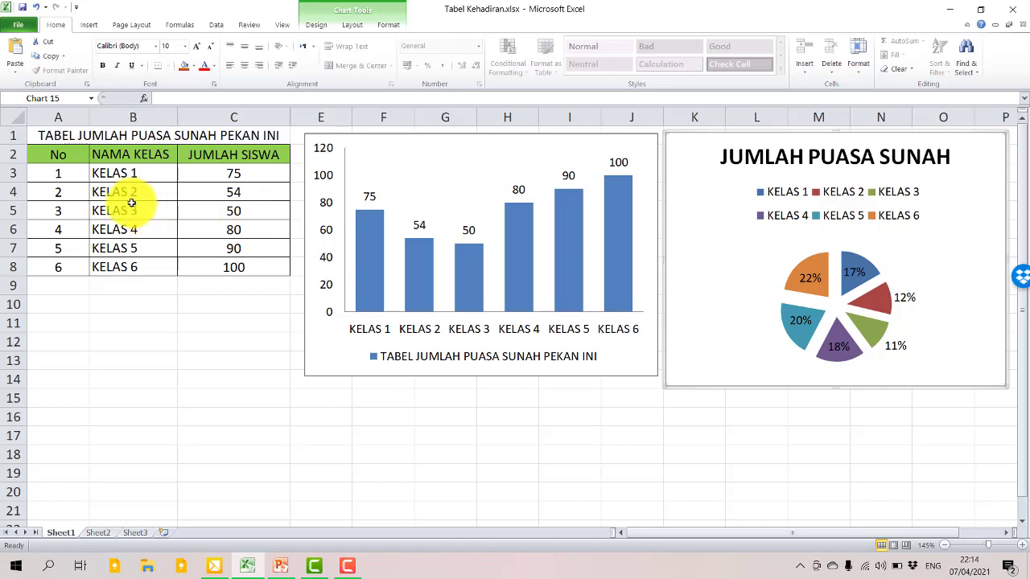
# Step: Examine the Sheet1 table A1:C8 alongside its finished column chart and pie chart
pyautogui.click(82, 133)
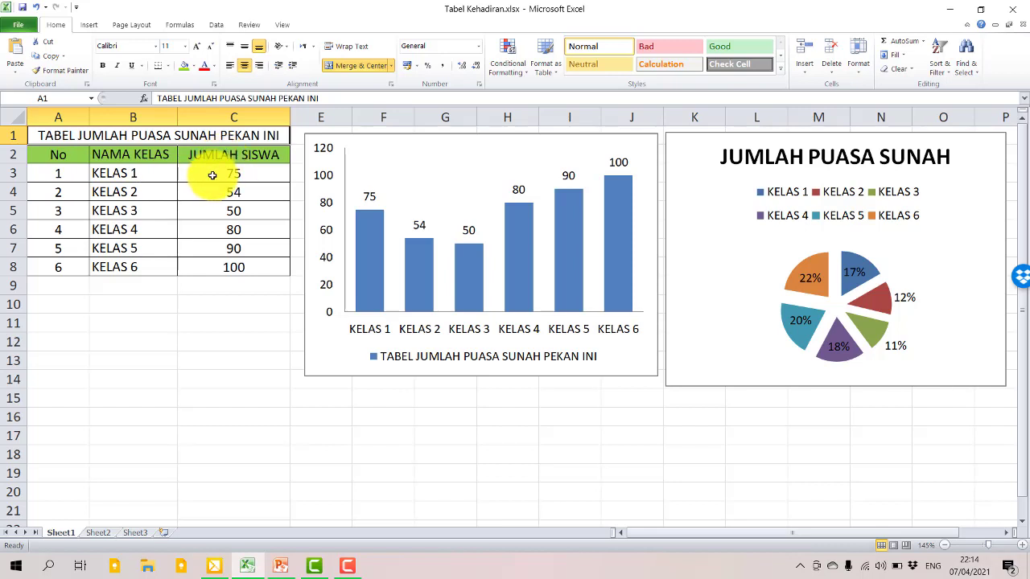
pyautogui.click(74, 154)
pyautogui.moveTo(75, 155); pyautogui.dragTo(228, 263)
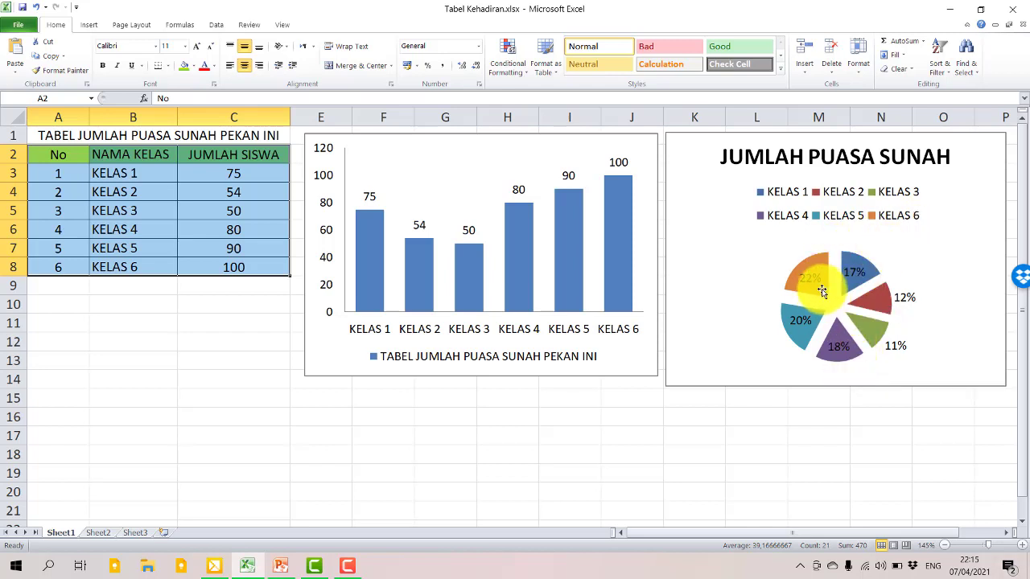
pyautogui.moveTo(821, 291)
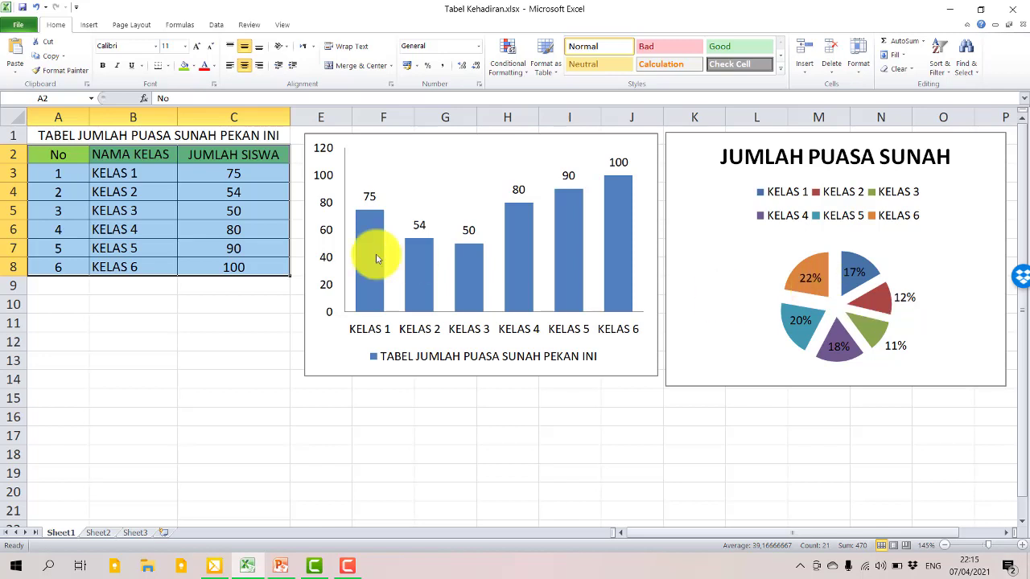
pyautogui.moveTo(376, 259)
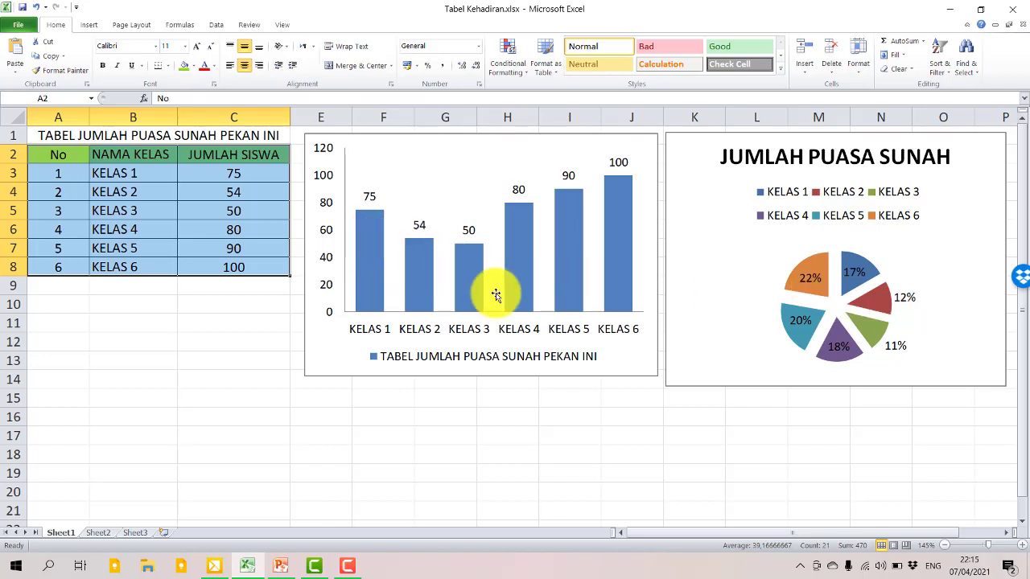
# Step: On Sheet2, insert a 2-D clustered column chart from the class names and student counts in B2:C8
pyautogui.click(97, 532)
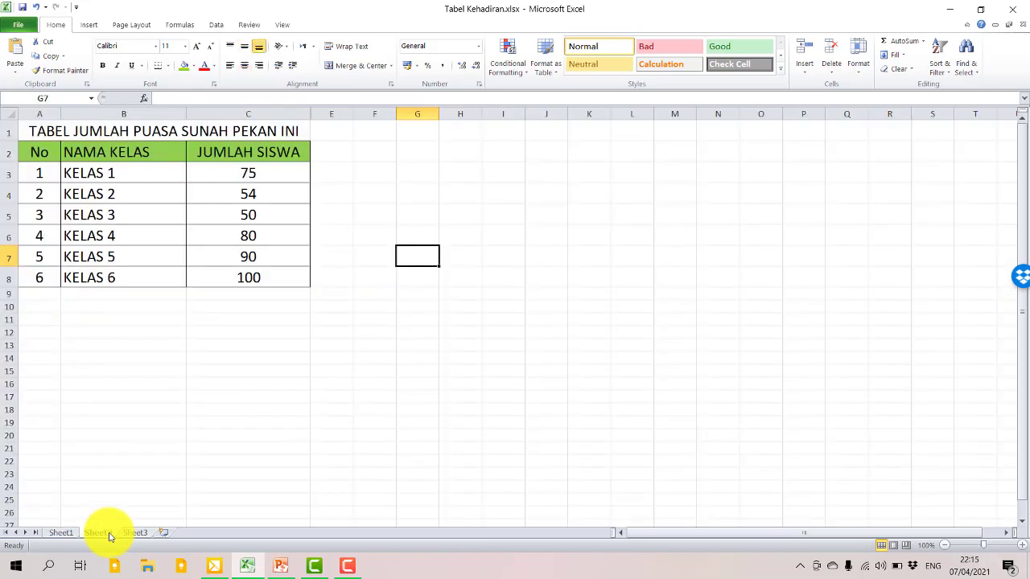
pyautogui.click(336, 407)
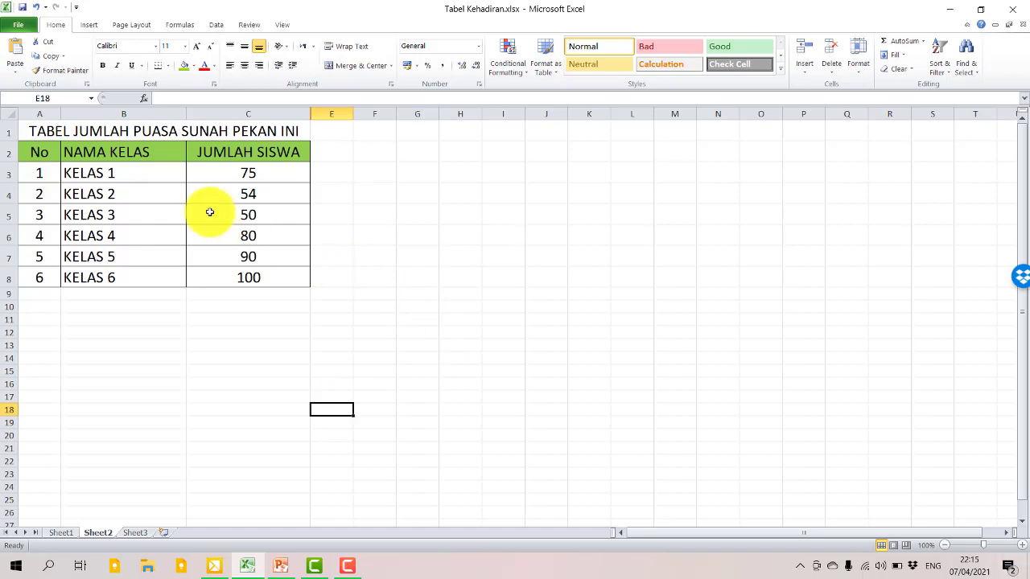
pyautogui.click(52, 136)
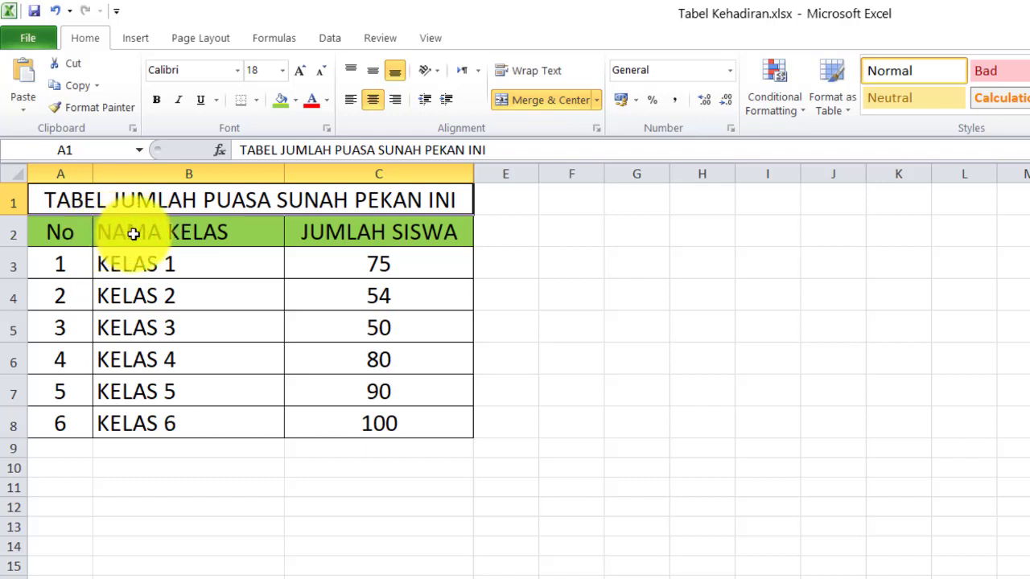
pyautogui.moveTo(133, 234); pyautogui.dragTo(366, 414)
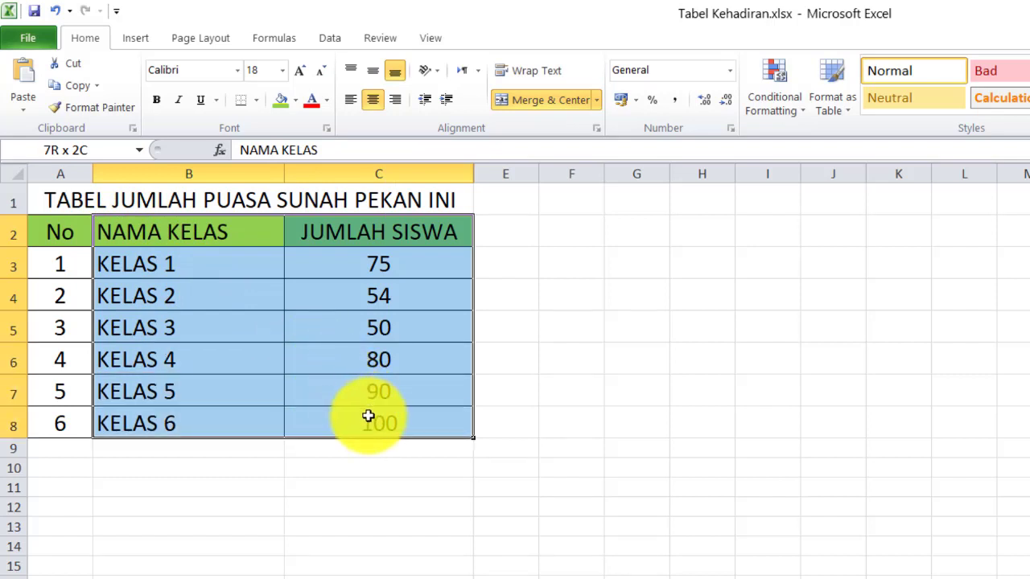
pyautogui.moveTo(367, 416); pyautogui.dragTo(367, 415)
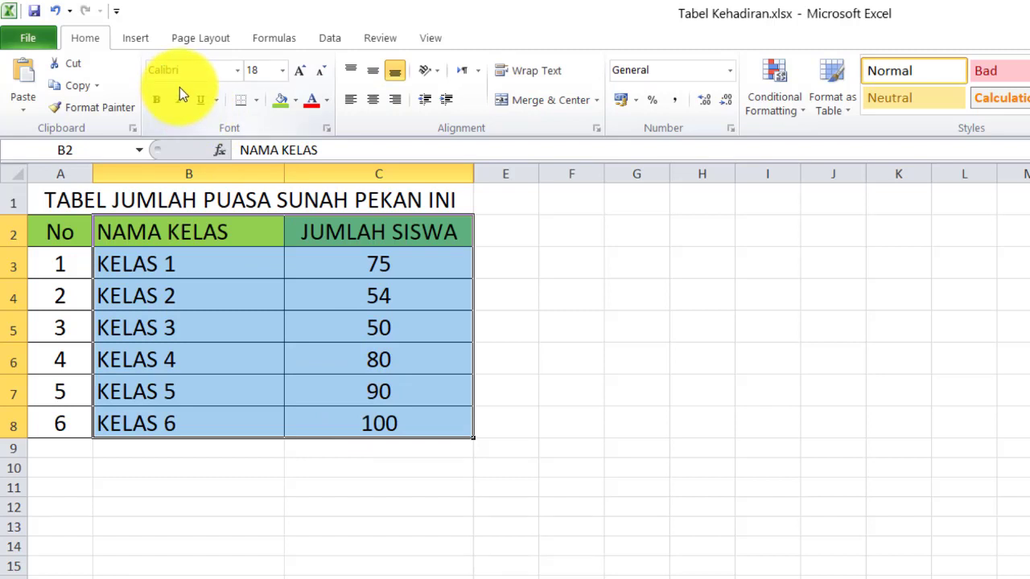
pyautogui.click(136, 38)
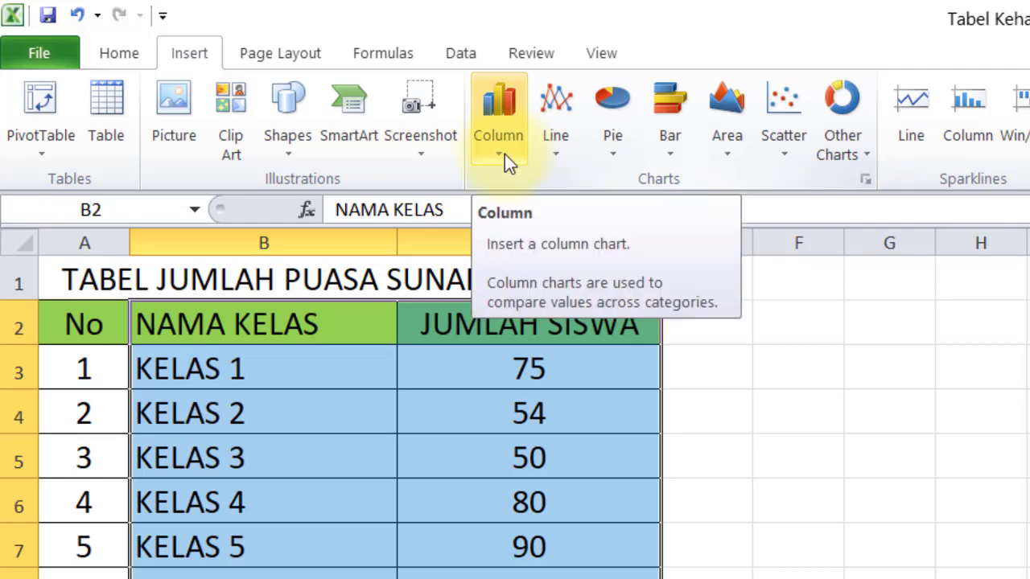
pyautogui.click(310, 322)
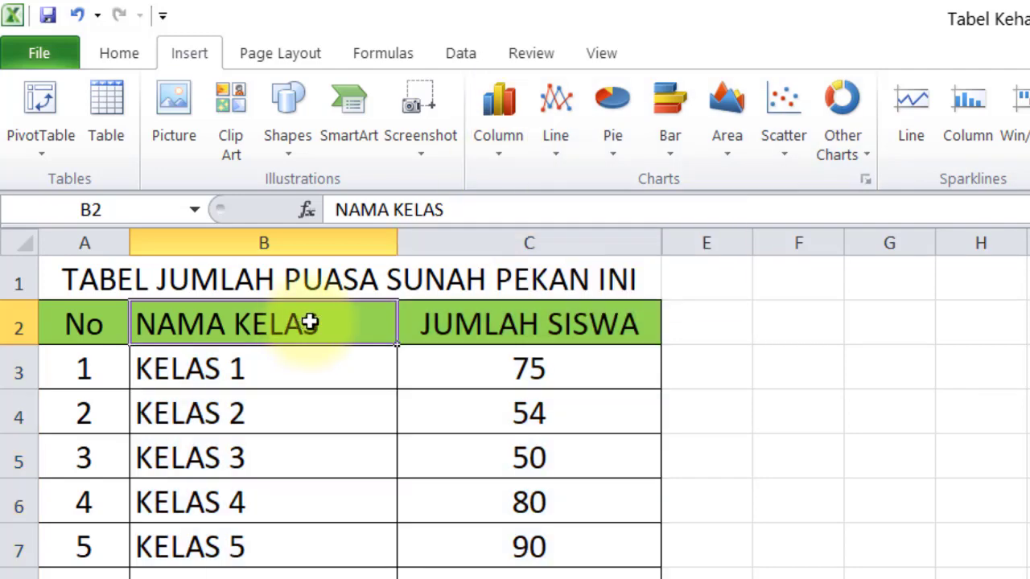
pyautogui.moveTo(310, 323); pyautogui.dragTo(573, 572)
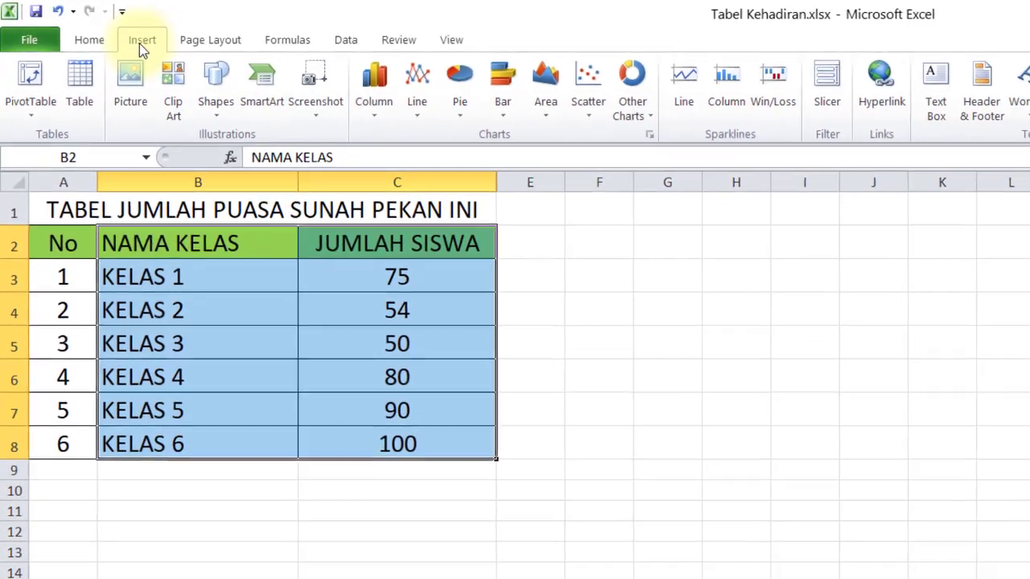
pyautogui.click(379, 117)
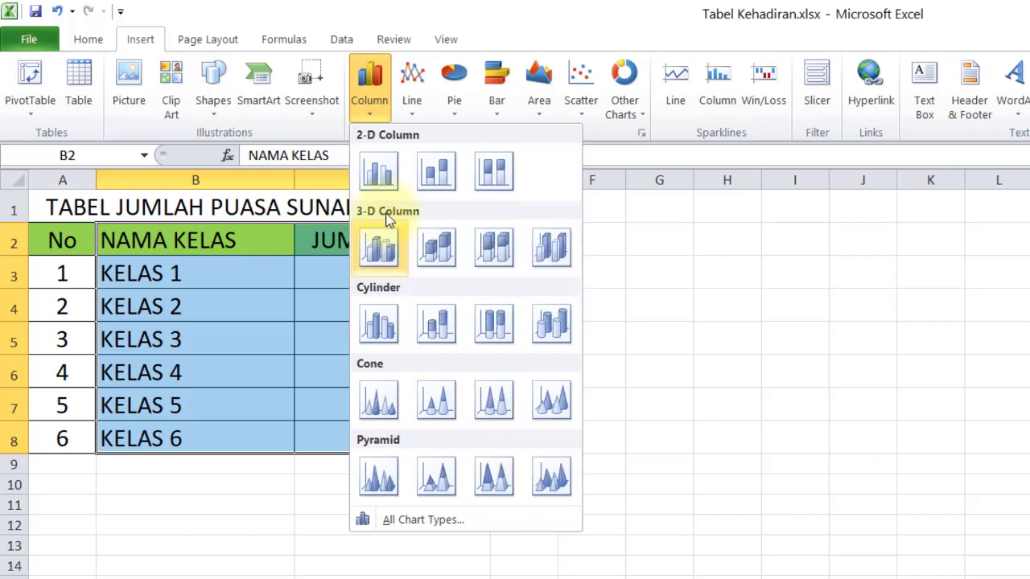
pyautogui.click(387, 185)
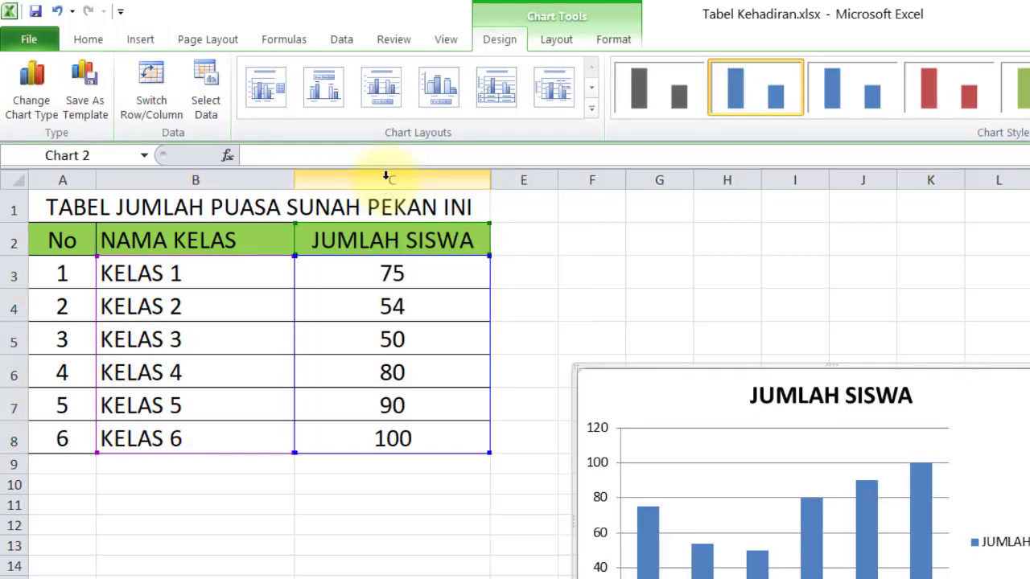
# Step: Move the column chart up beside the table so that its upper-left corner sits at about cell F2
pyautogui.moveTo(636, 367); pyautogui.dragTo(619, 278)
pyautogui.moveTo(463, 205)
pyautogui.mouseDown()
pyautogui.moveTo(521, 165)
pyautogui.moveTo(466, 187)
pyautogui.mouseUp()
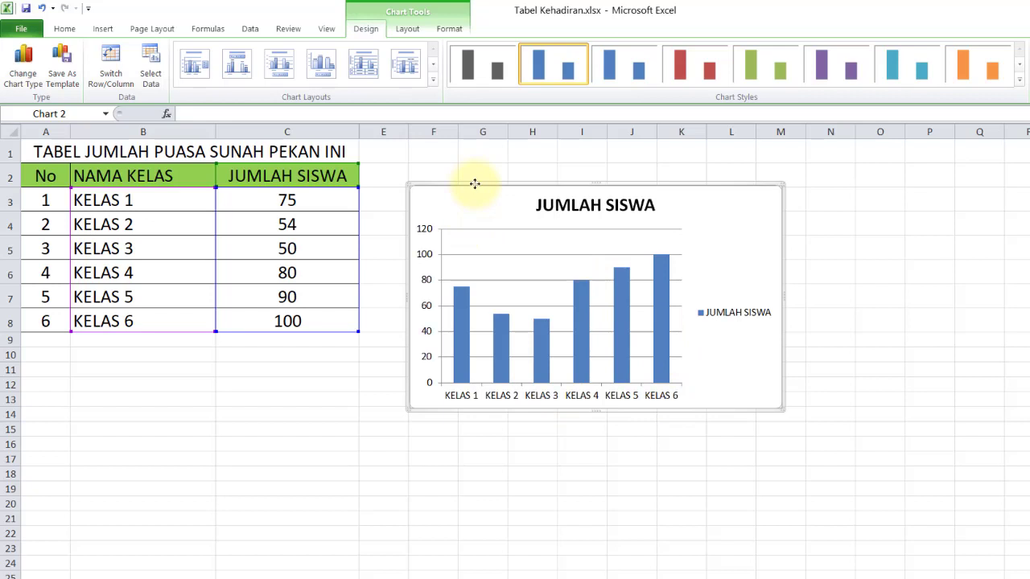
pyautogui.moveTo(471, 181); pyautogui.dragTo(472, 168)
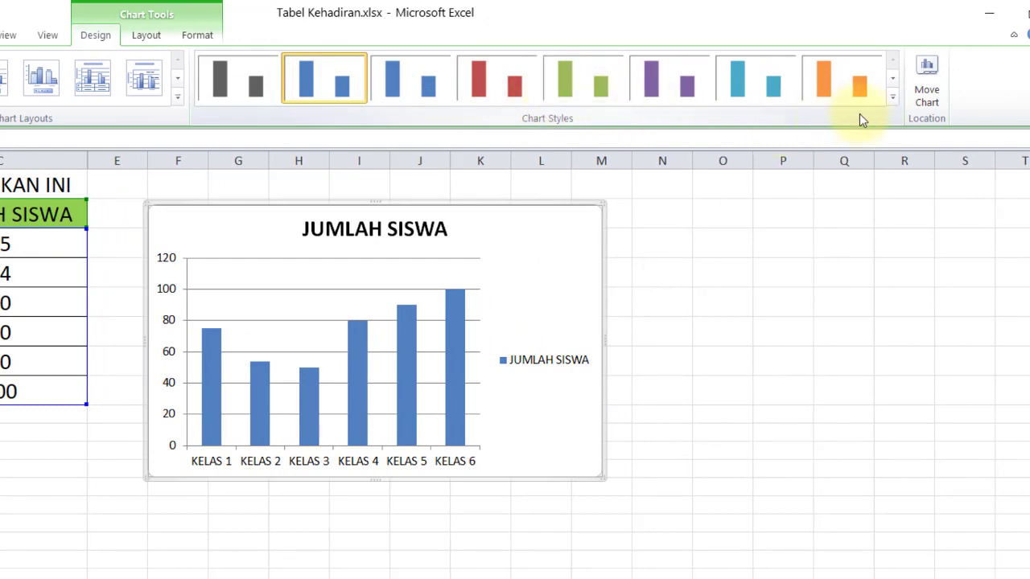
# Step: Try the teal chart style on a black background, and settle on the orange style with a light orange plot area
pyautogui.click(892, 98)
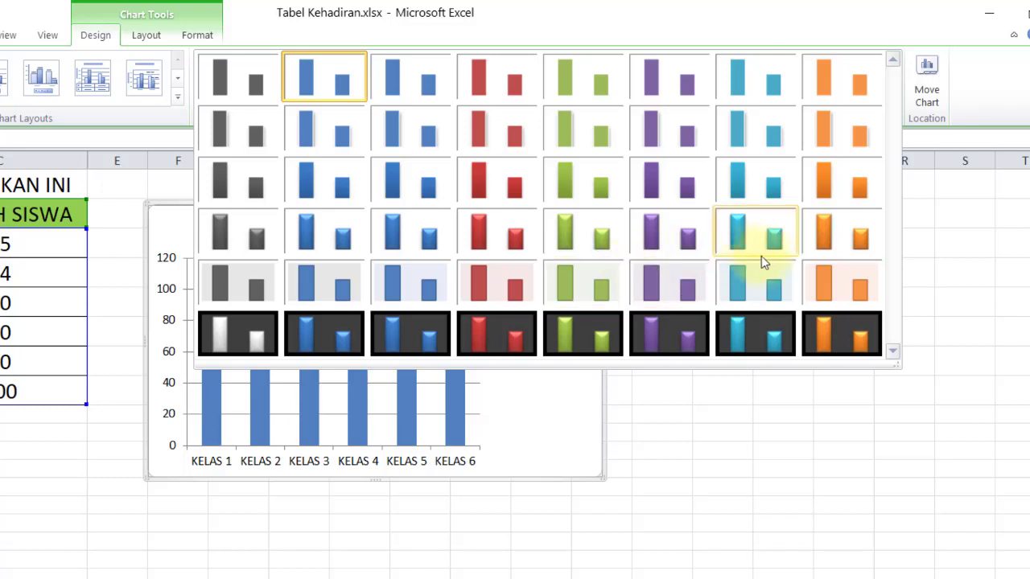
pyautogui.click(748, 339)
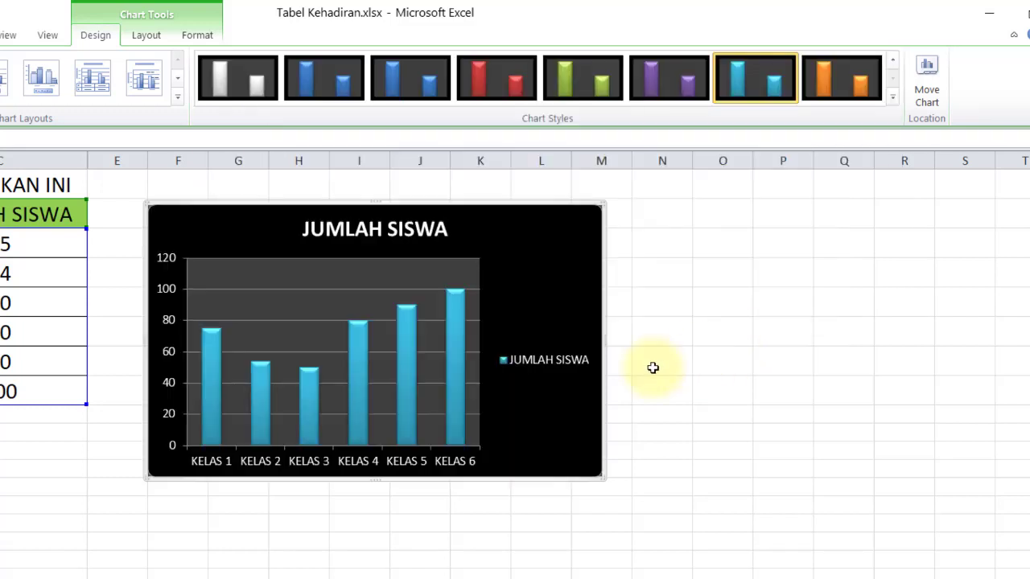
pyautogui.click(892, 99)
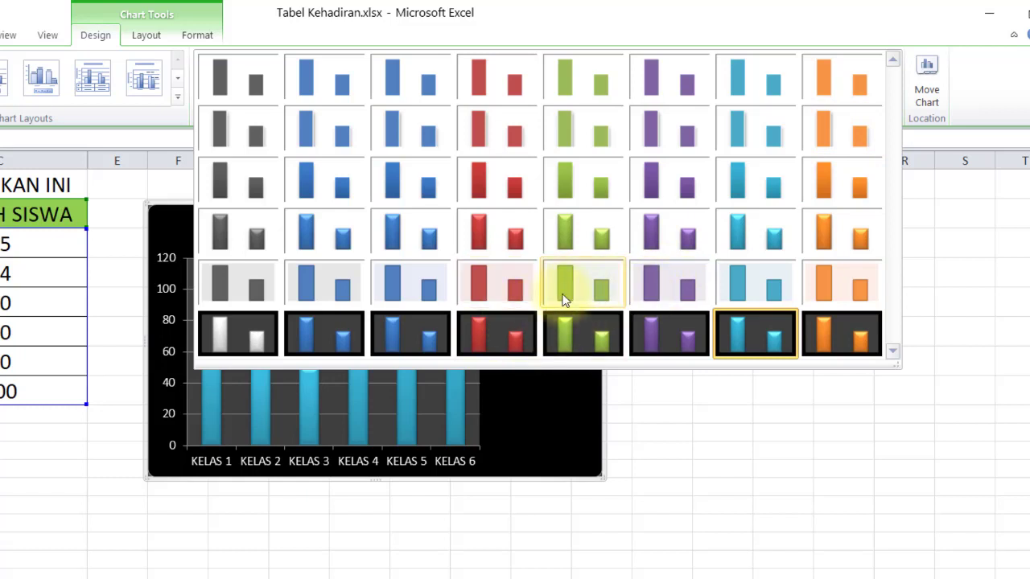
pyautogui.click(820, 283)
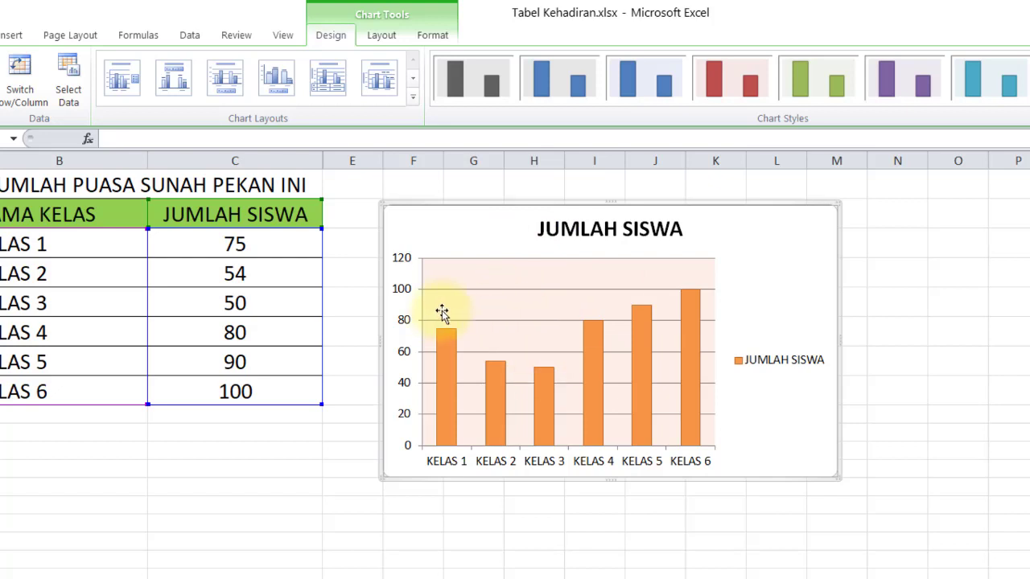
# Step: Try the first four chart layouts and settle on the fifth, with a data table and a vertical axis title
pyautogui.click(135, 85)
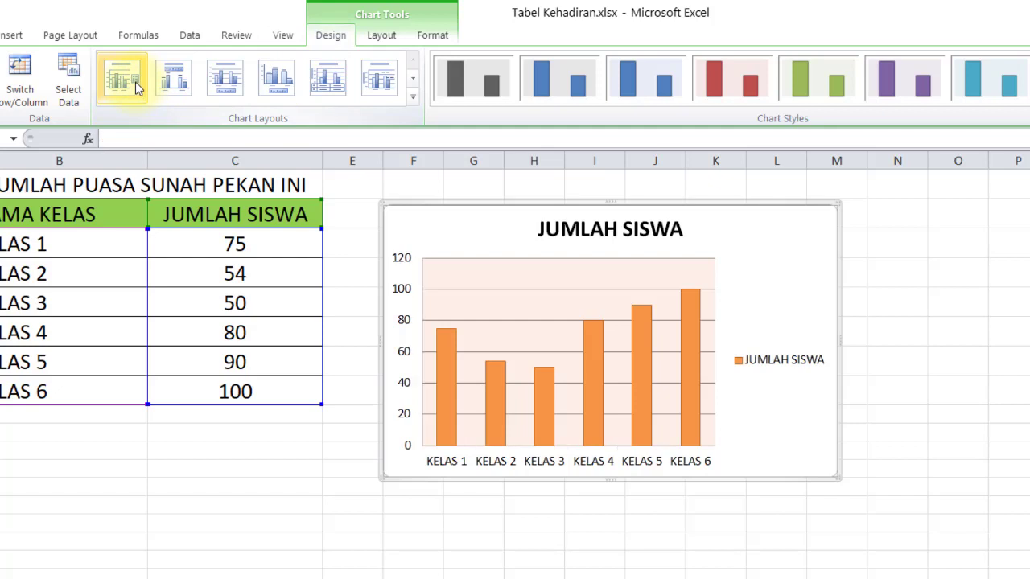
pyautogui.click(179, 91)
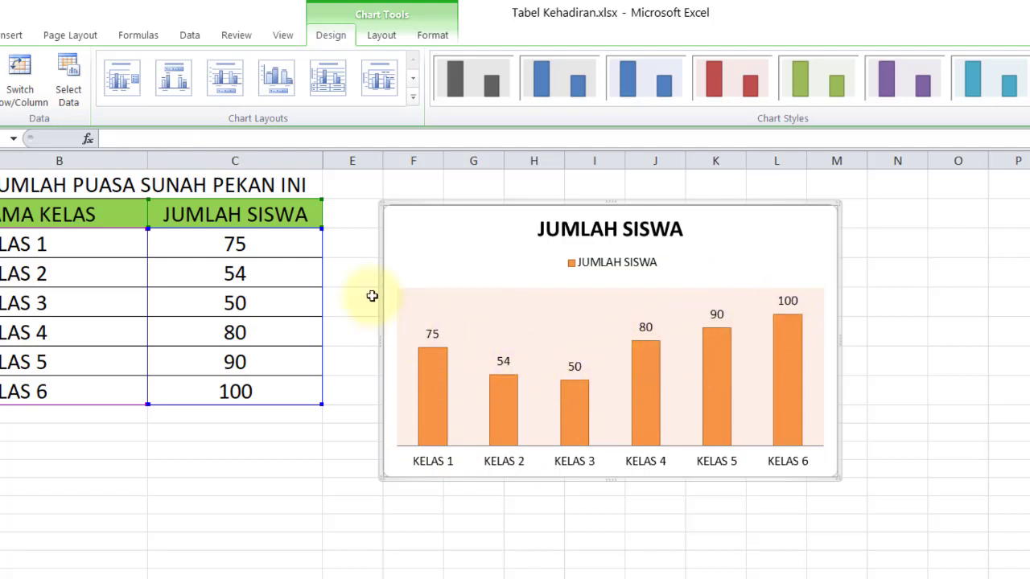
pyautogui.click(237, 87)
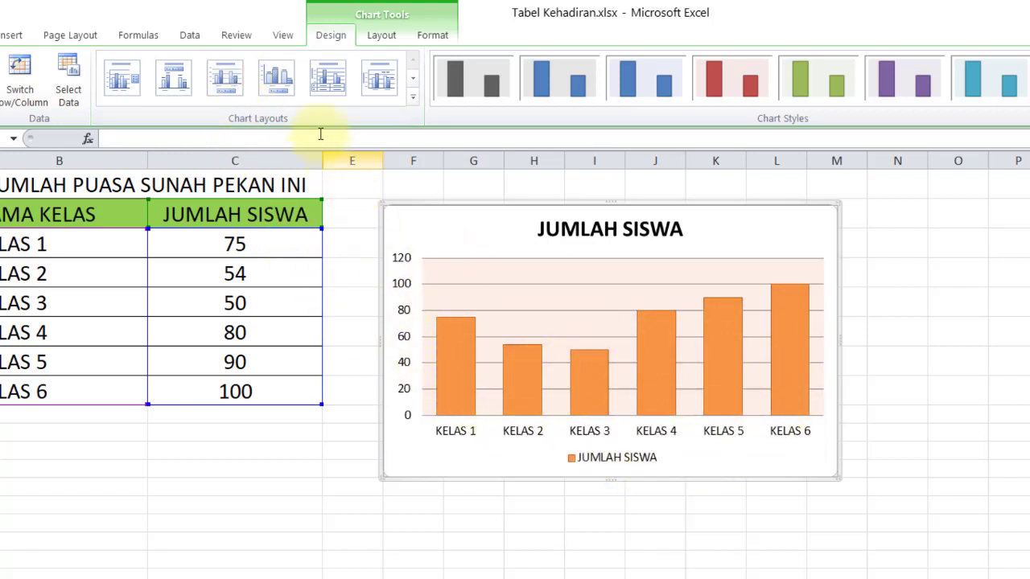
pyautogui.click(288, 84)
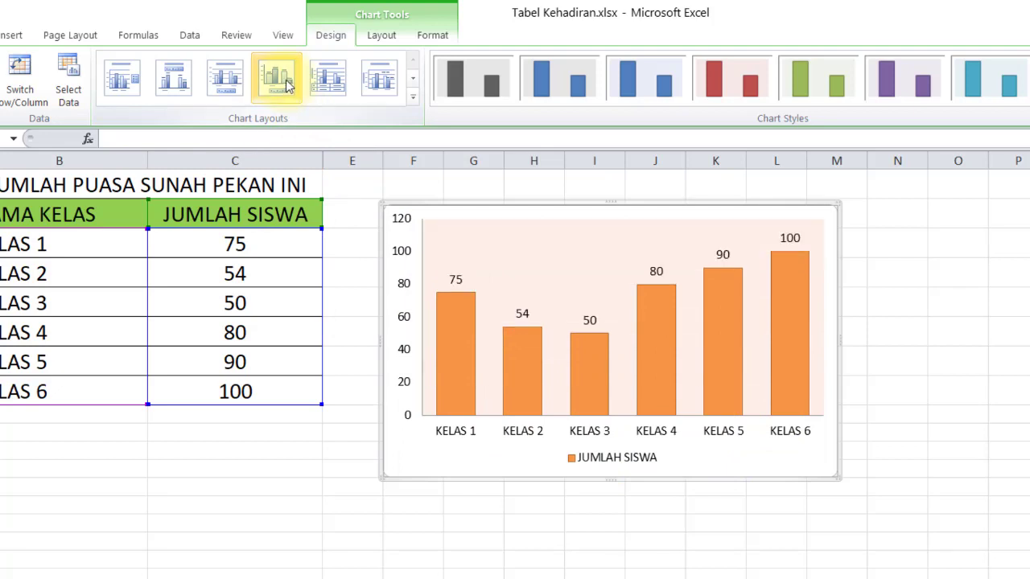
pyautogui.click(328, 85)
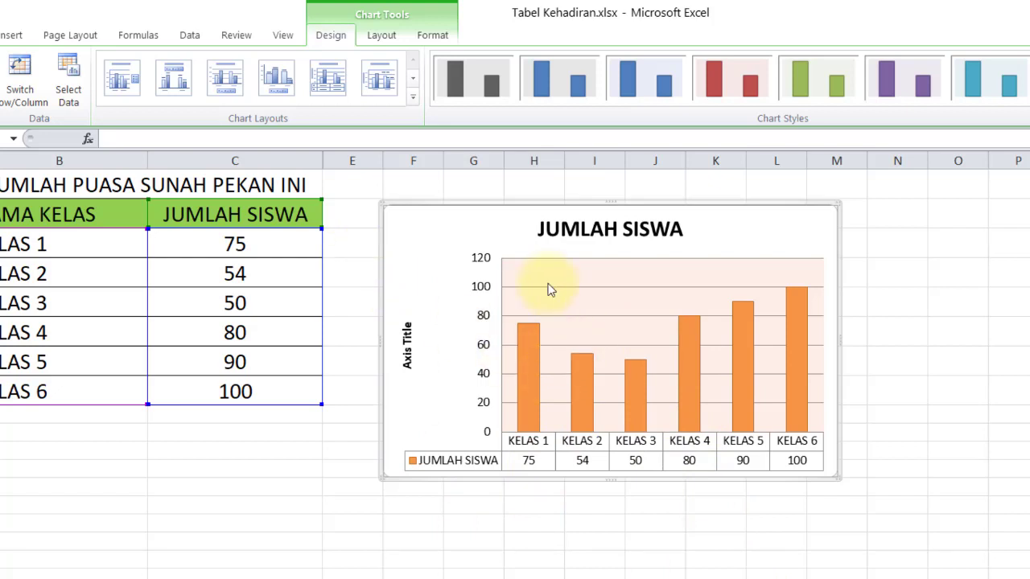
# Step: Change the chart title to "JUMLAH PUASA SUNAH"
pyautogui.click(584, 231)
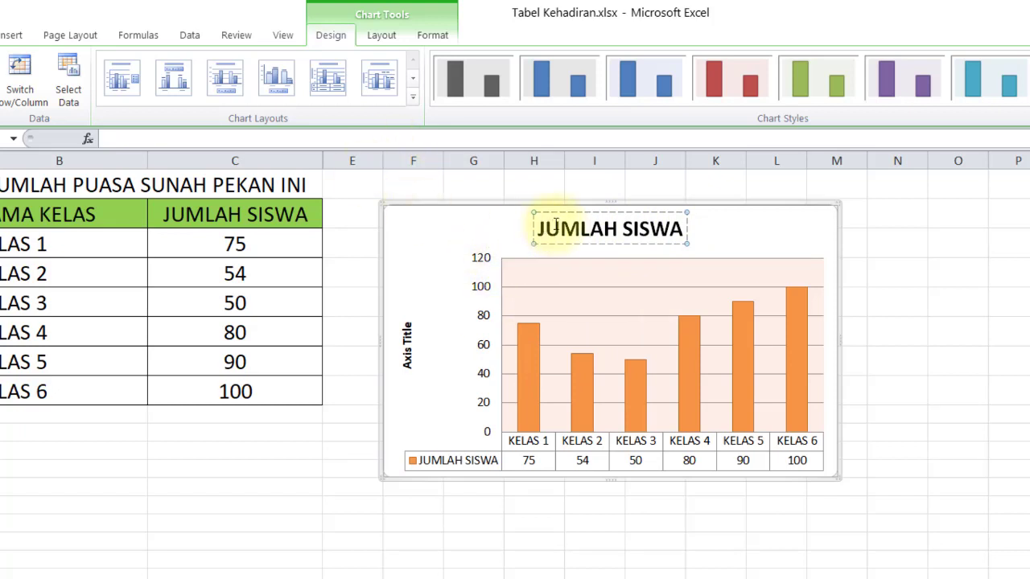
pyautogui.doubleClick(682, 233)
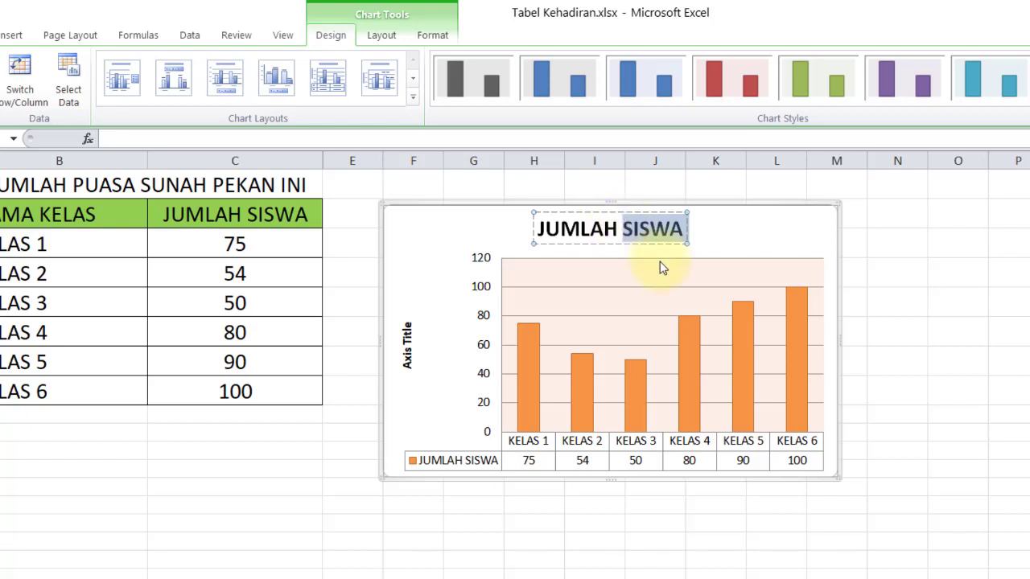
pyautogui.press('BackSpace')
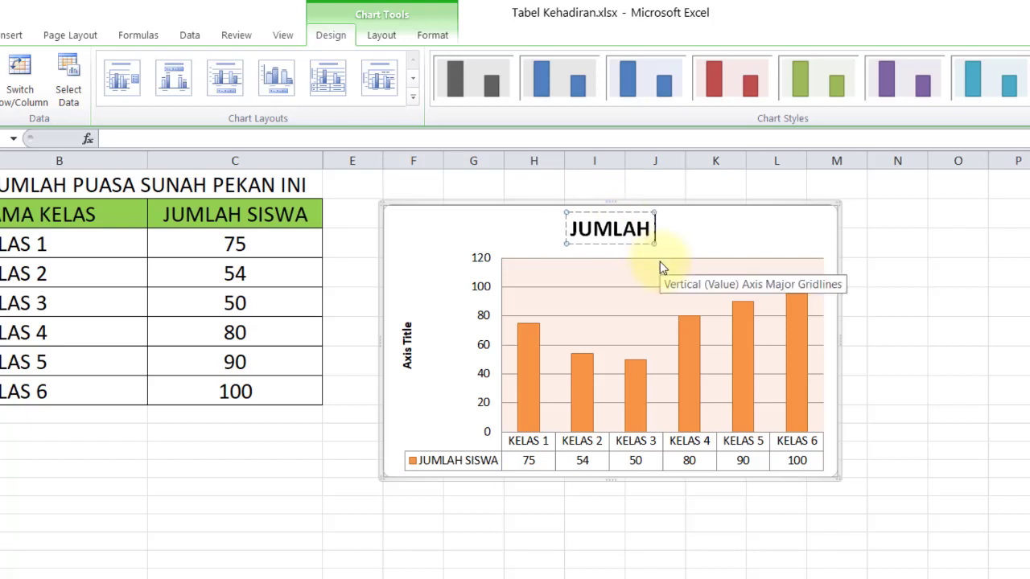
pyautogui.write('PUASA SUNAH')
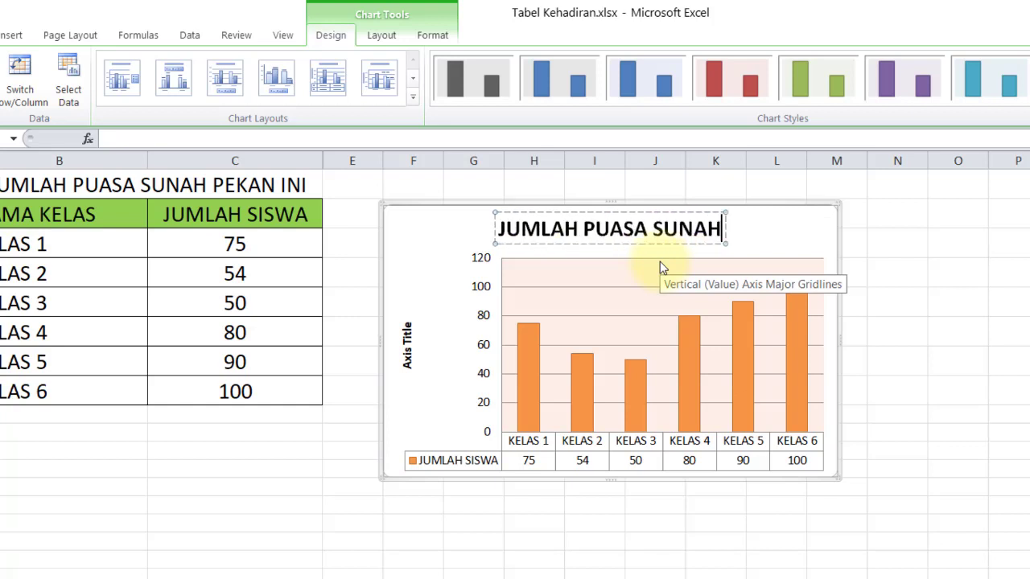
pyautogui.click(762, 238)
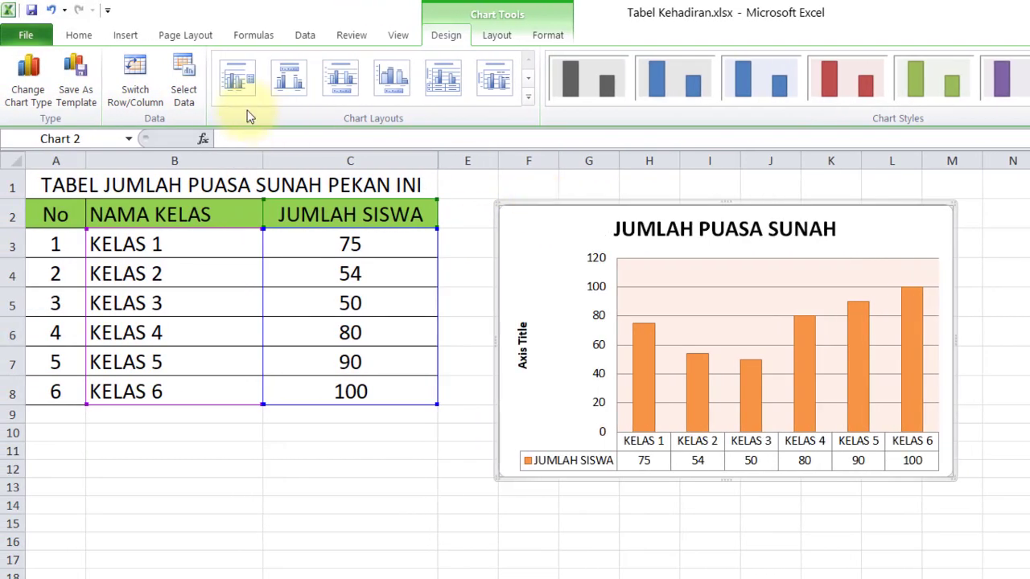
# Step: Reselect B3:B8 on Sheet2 as the column chart's category axis labels and nudge the chart slightly up and to the left
pyautogui.click(191, 92)
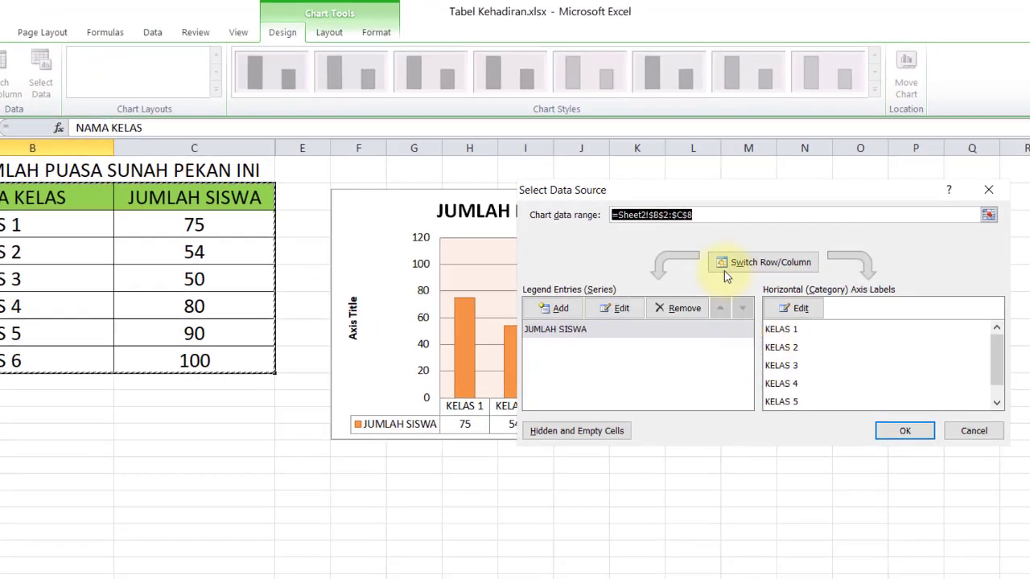
pyautogui.moveTo(593, 193); pyautogui.dragTo(754, 237)
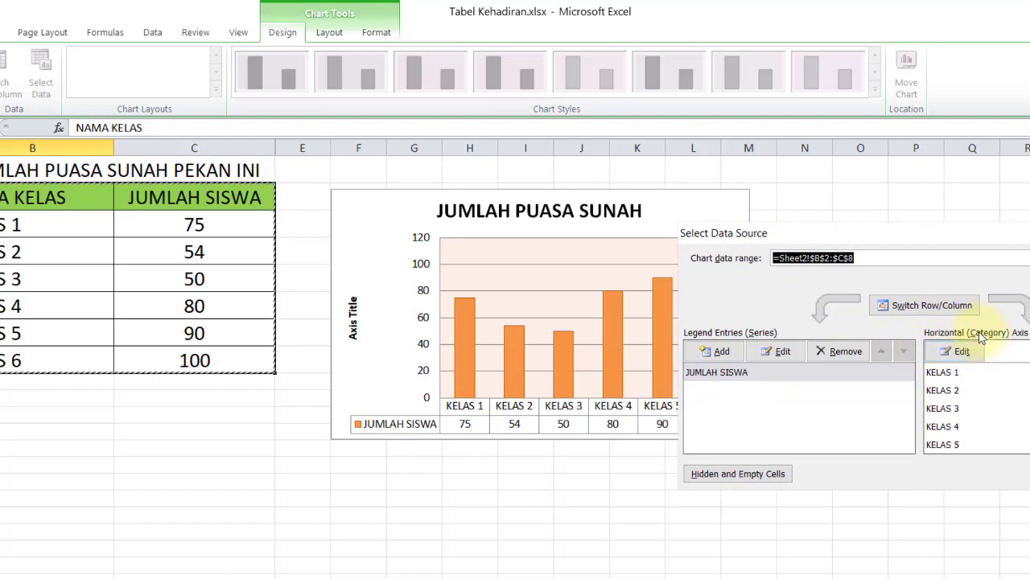
pyautogui.click(966, 358)
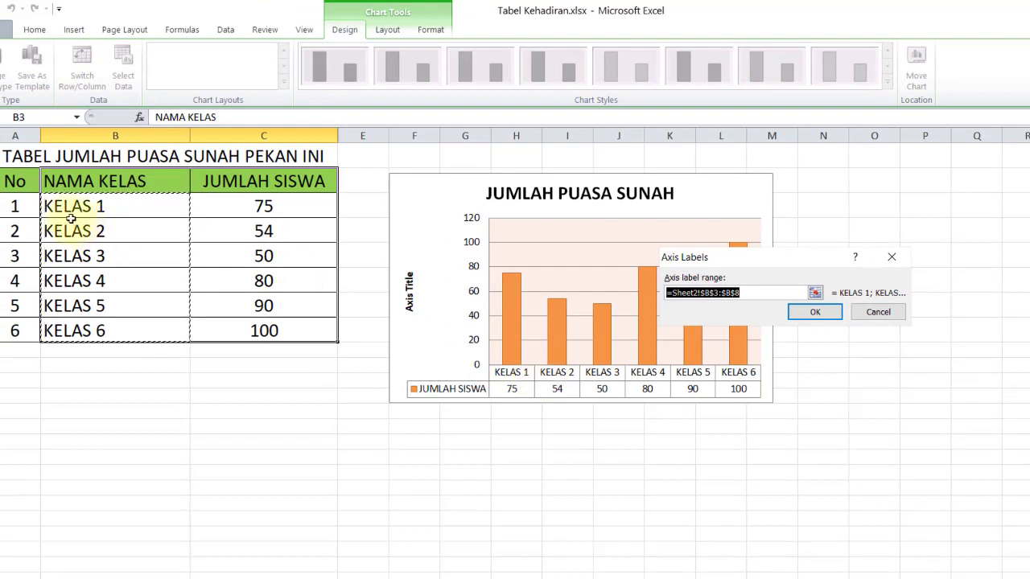
pyautogui.moveTo(98, 206); pyautogui.dragTo(113, 328)
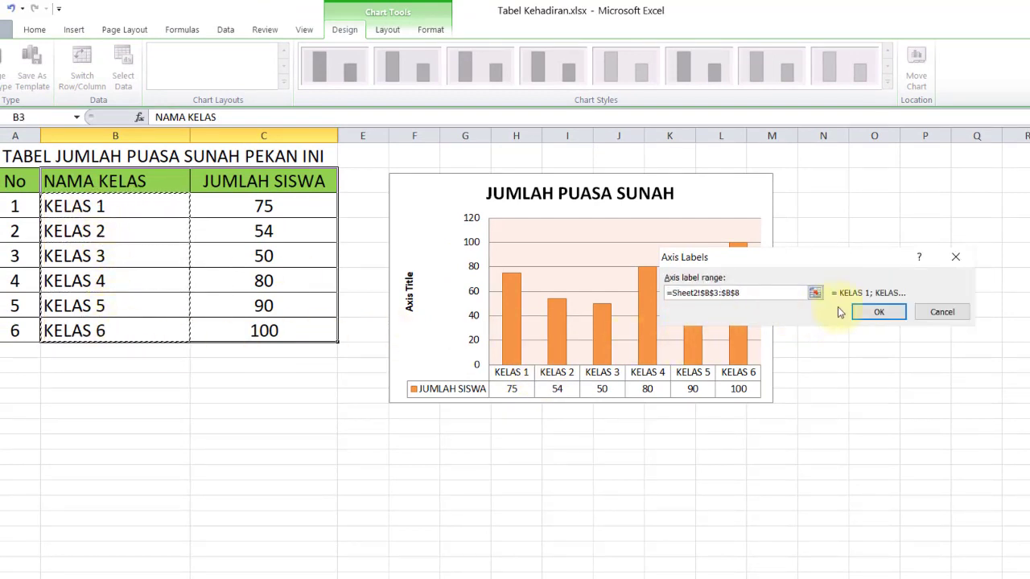
pyautogui.click(877, 312)
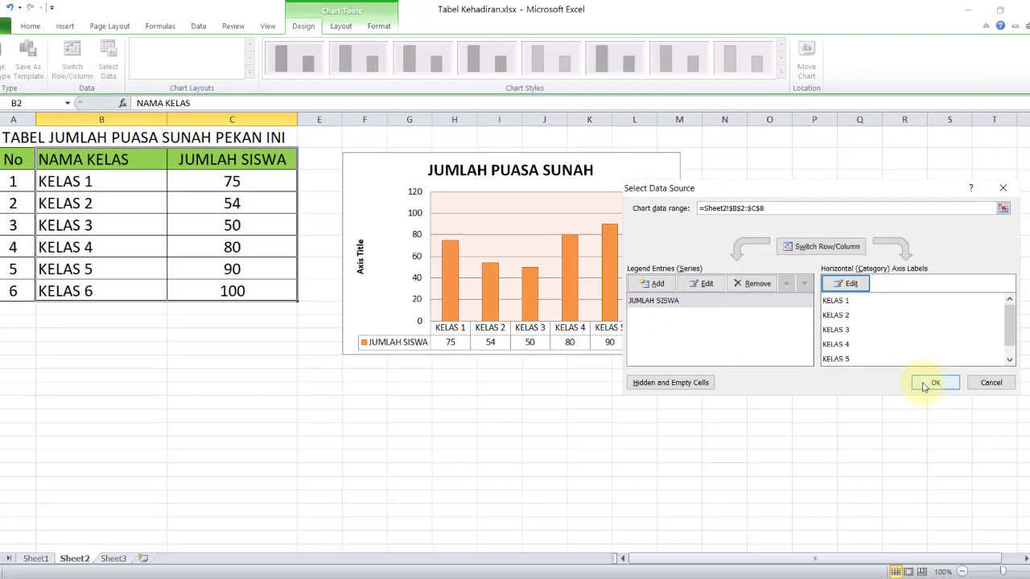
pyautogui.click(922, 381)
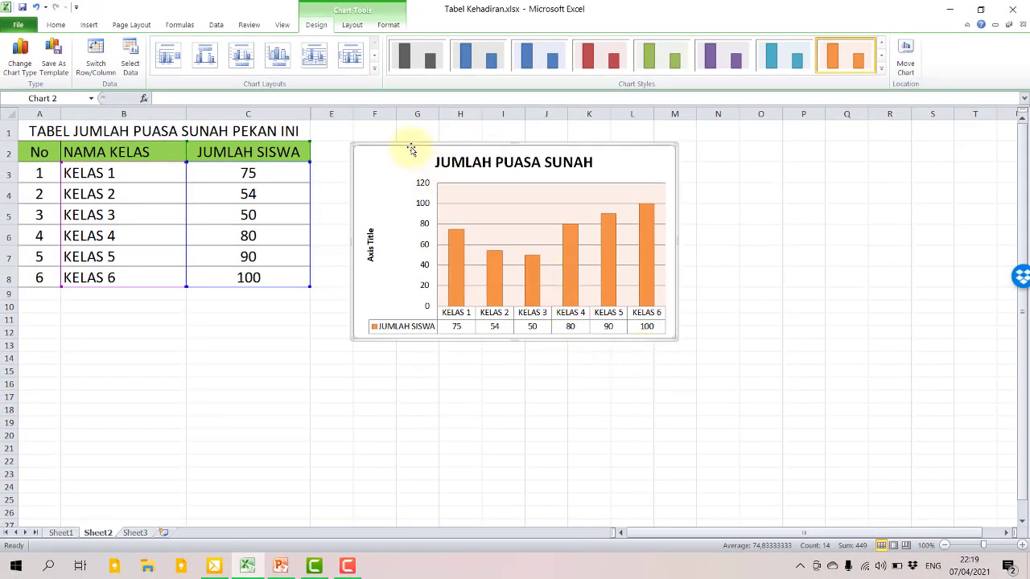
pyautogui.moveTo(410, 143); pyautogui.dragTo(402, 135)
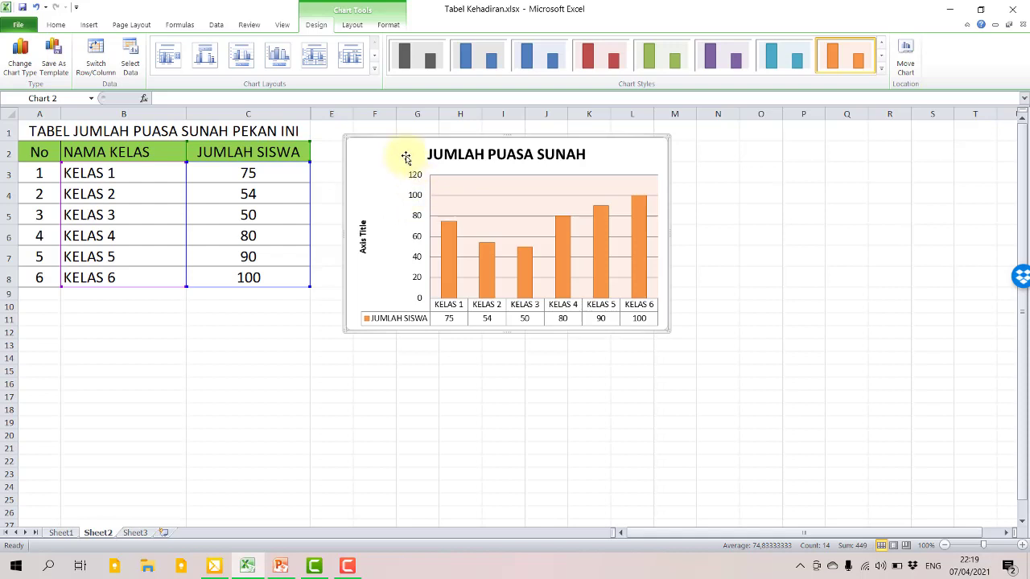
# Step: Insert a basic 2-D pie chart from the class names and counts in B2:C8 and move it to the right of the column chart
pyautogui.click(88, 24)
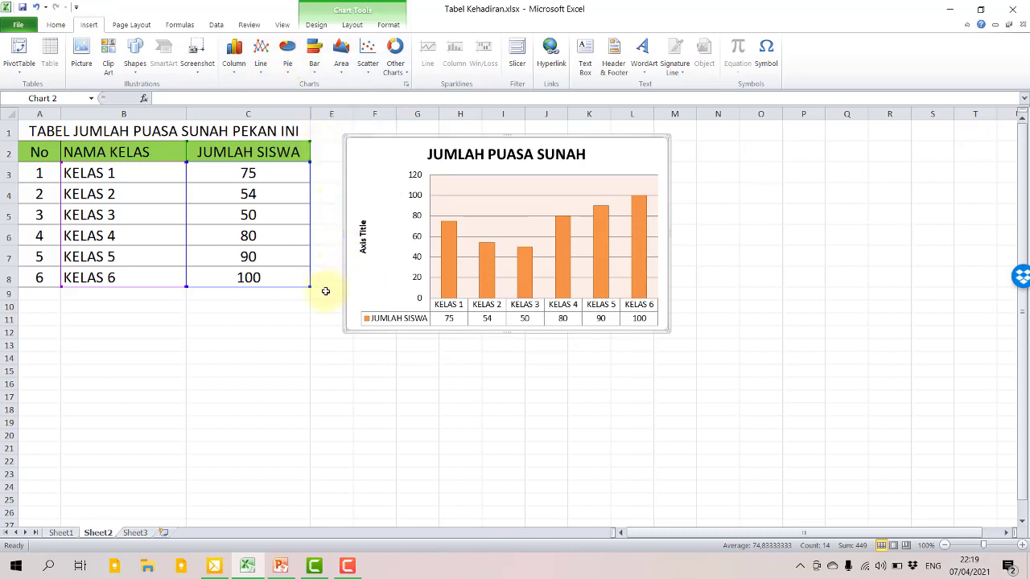
pyautogui.click(332, 359)
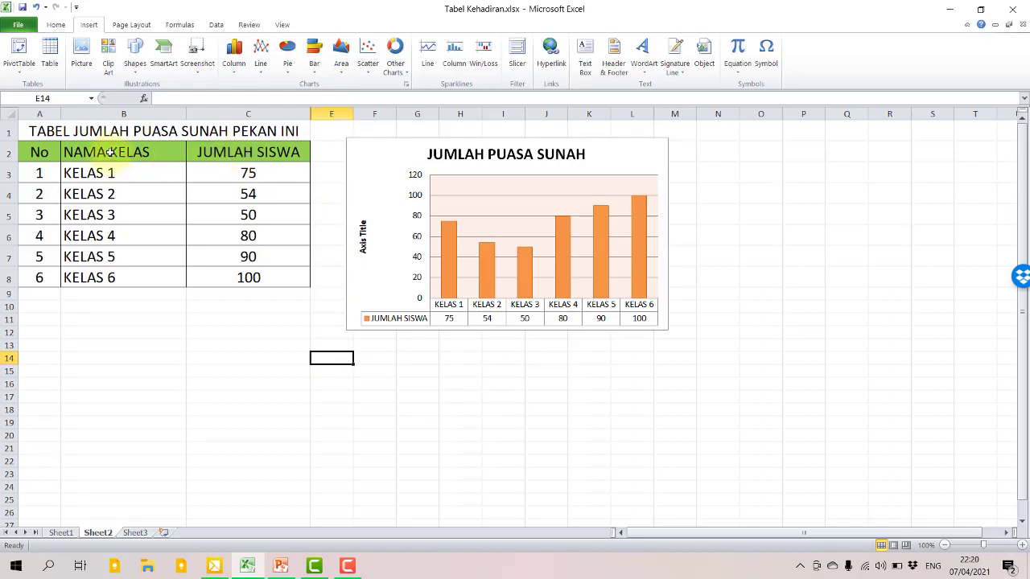
pyautogui.moveTo(110, 152); pyautogui.dragTo(247, 277)
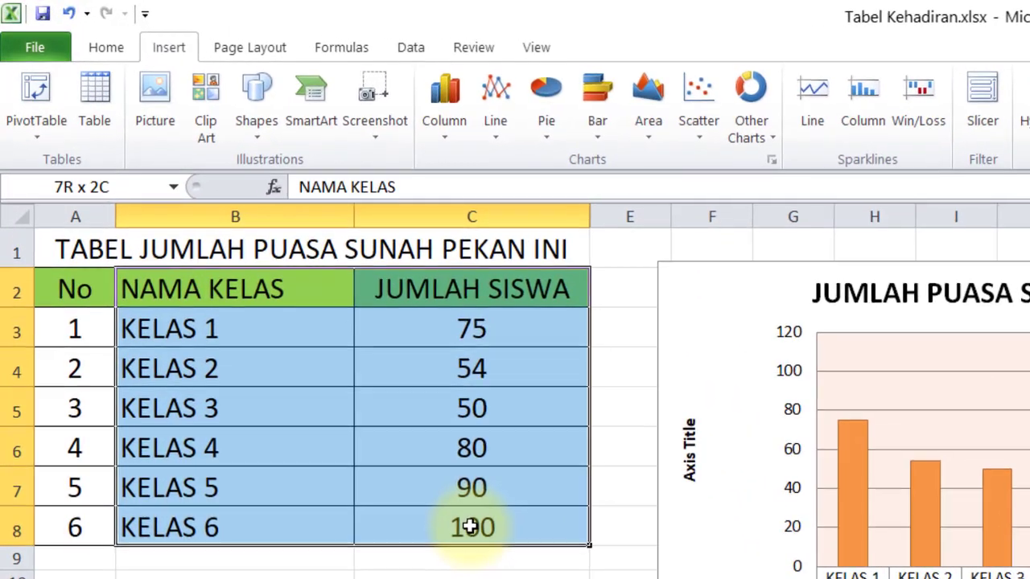
pyautogui.moveTo(469, 526); pyautogui.dragTo(470, 526)
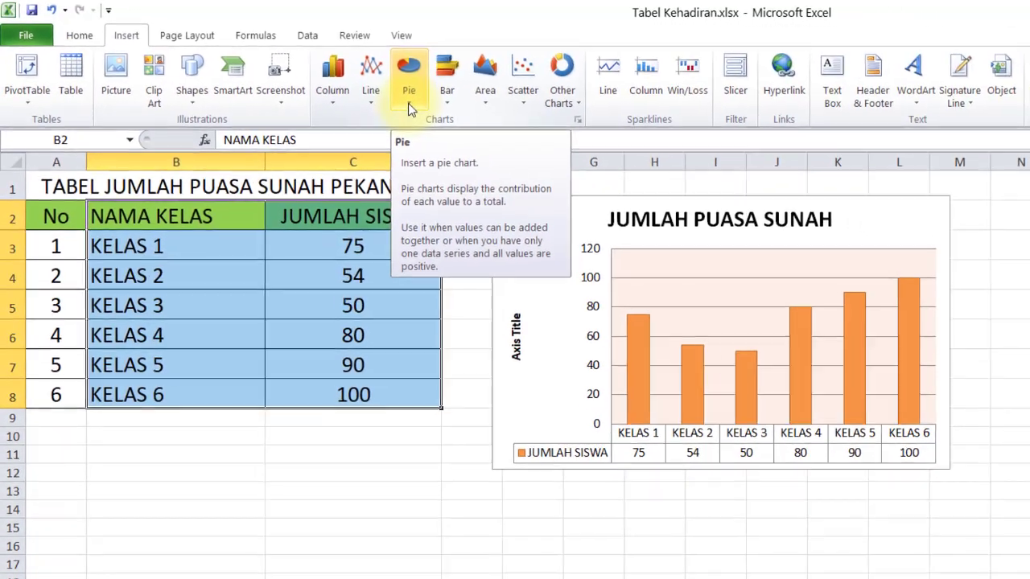
pyautogui.click(403, 102)
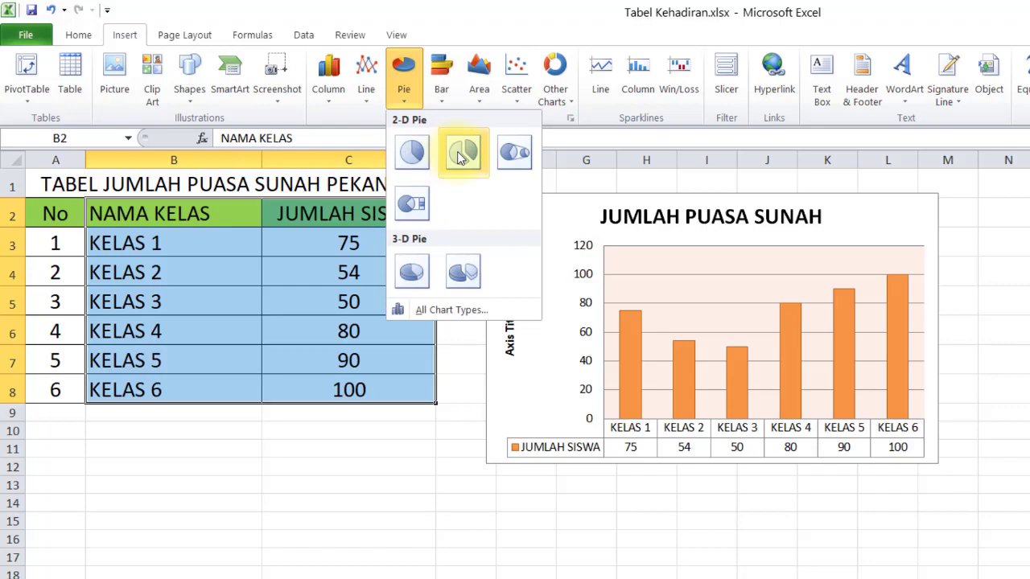
pyautogui.click(411, 152)
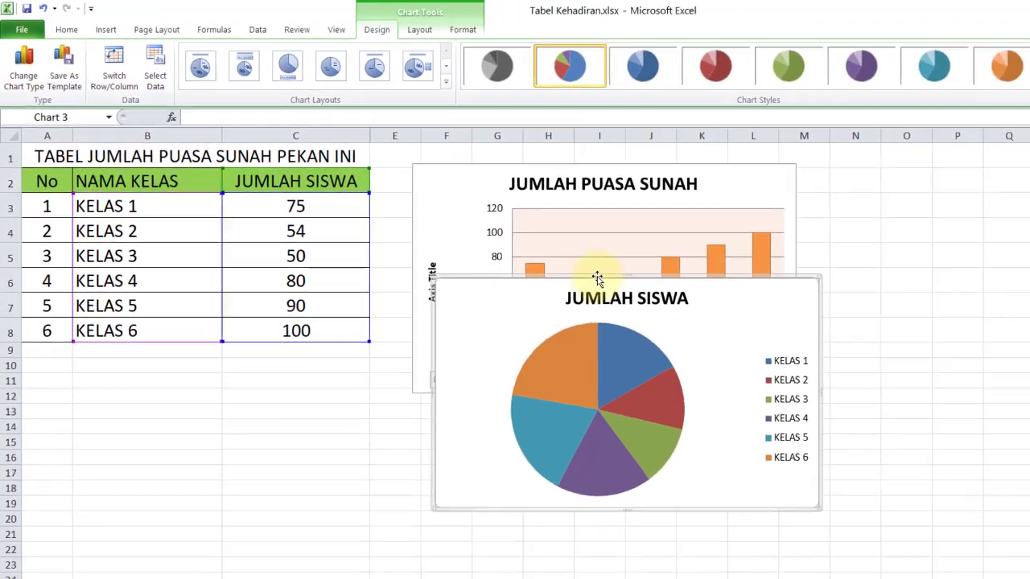
pyautogui.moveTo(596, 278); pyautogui.dragTo(954, 273)
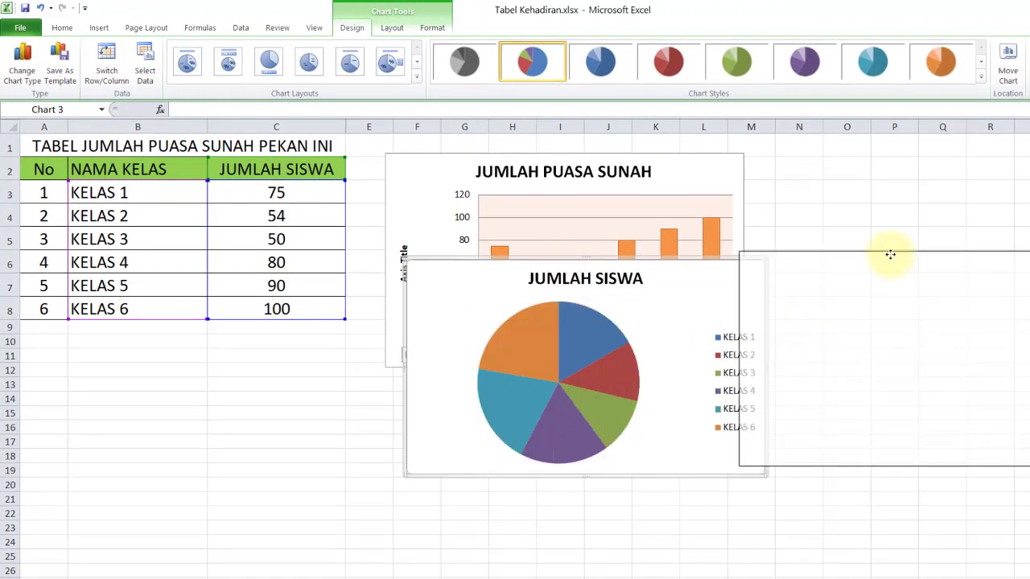
pyautogui.moveTo(890, 254); pyautogui.dragTo(867, 231)
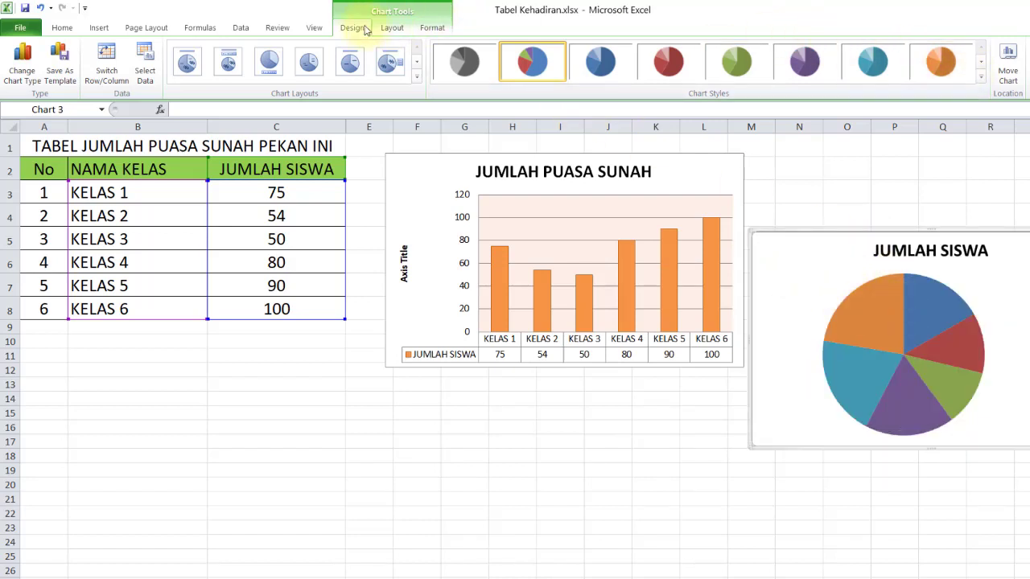
# Step: Give the pie chart the red beveled style and the layout with percentages and legend, and move it up to about cell M2
pyautogui.click(979, 77)
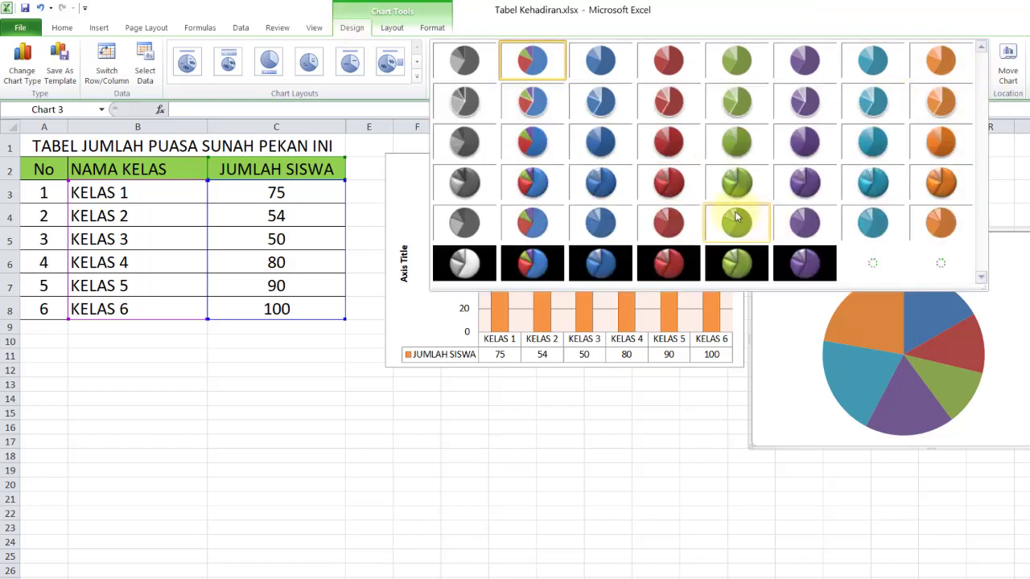
pyautogui.click(668, 182)
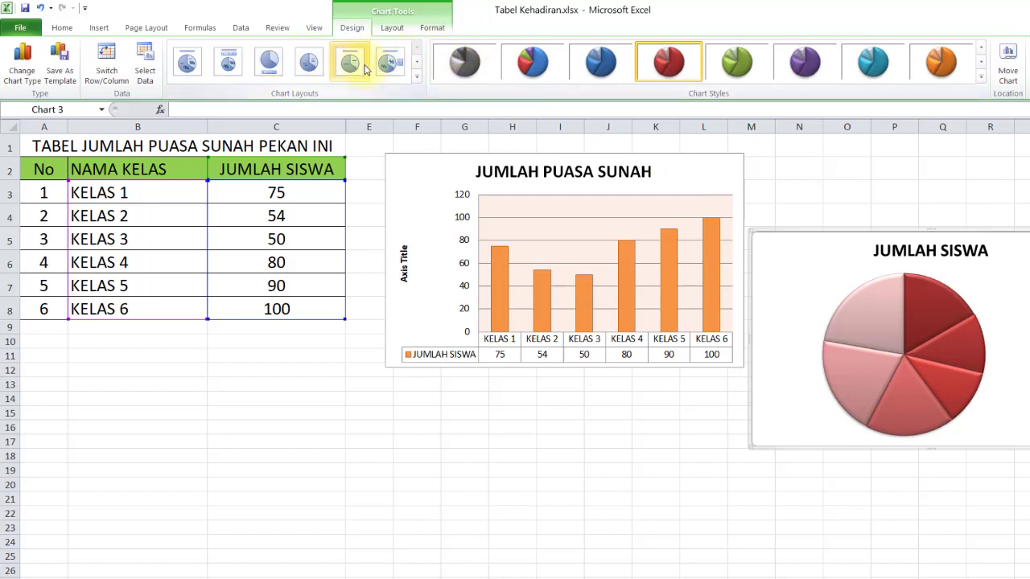
pyautogui.click(392, 78)
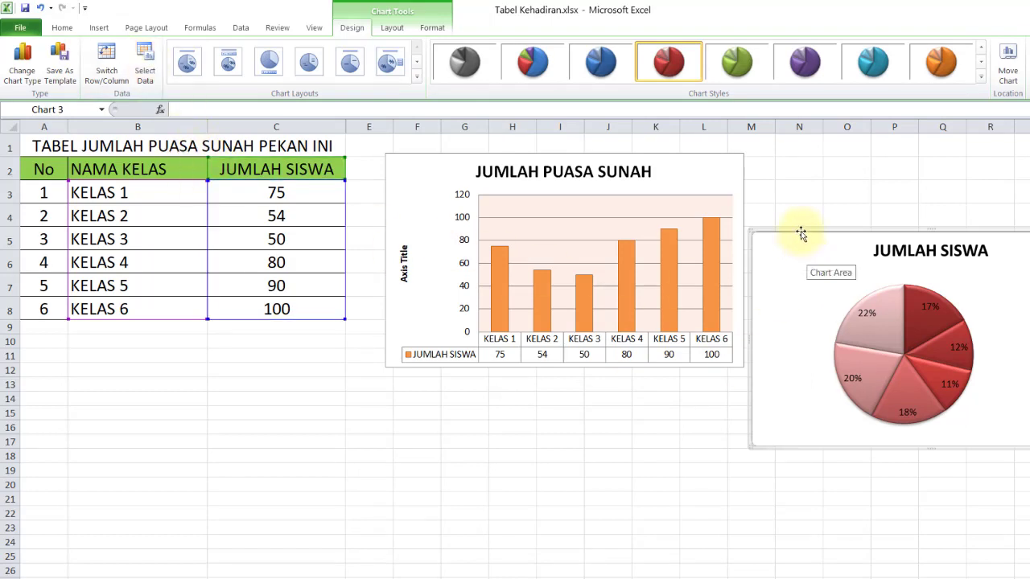
pyautogui.moveTo(801, 234); pyautogui.dragTo(800, 163)
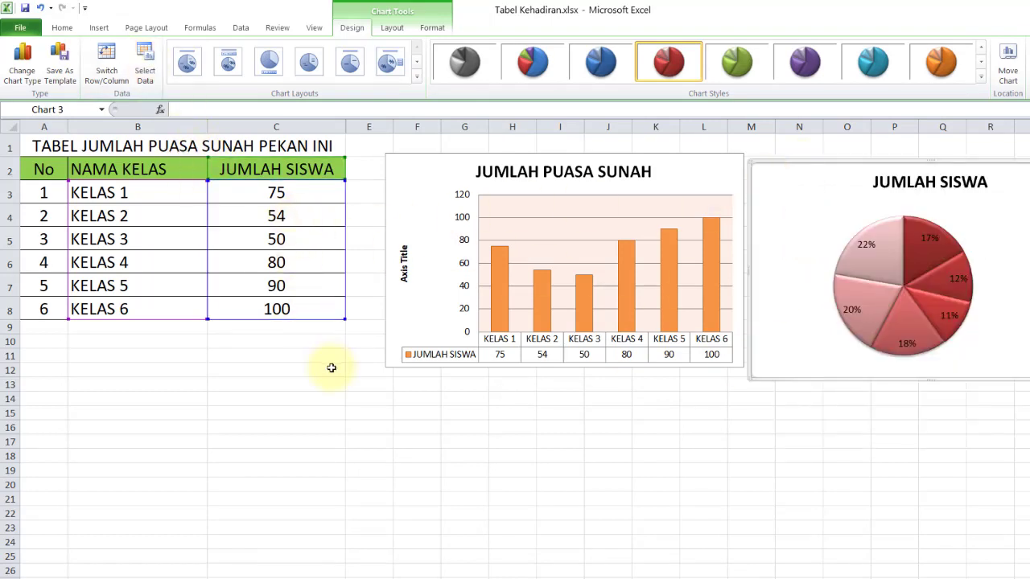
# Step: Insert a second basic 2-D pie chart from only the JUMLAH SISWA column, C2:C8, and move it below the other charts
pyautogui.click(294, 261)
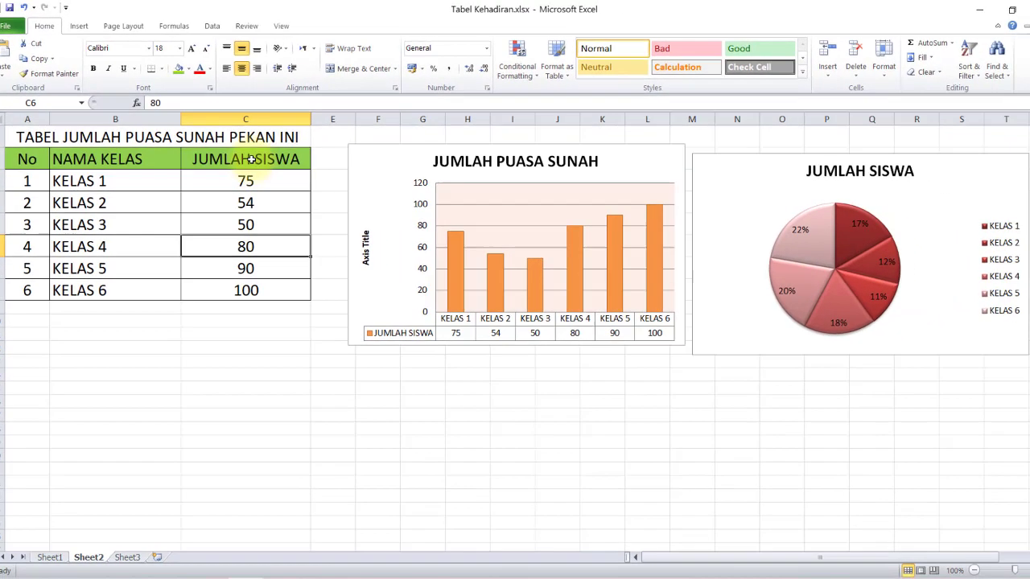
pyautogui.click(279, 176)
pyautogui.moveTo(243, 166); pyautogui.dragTo(242, 284)
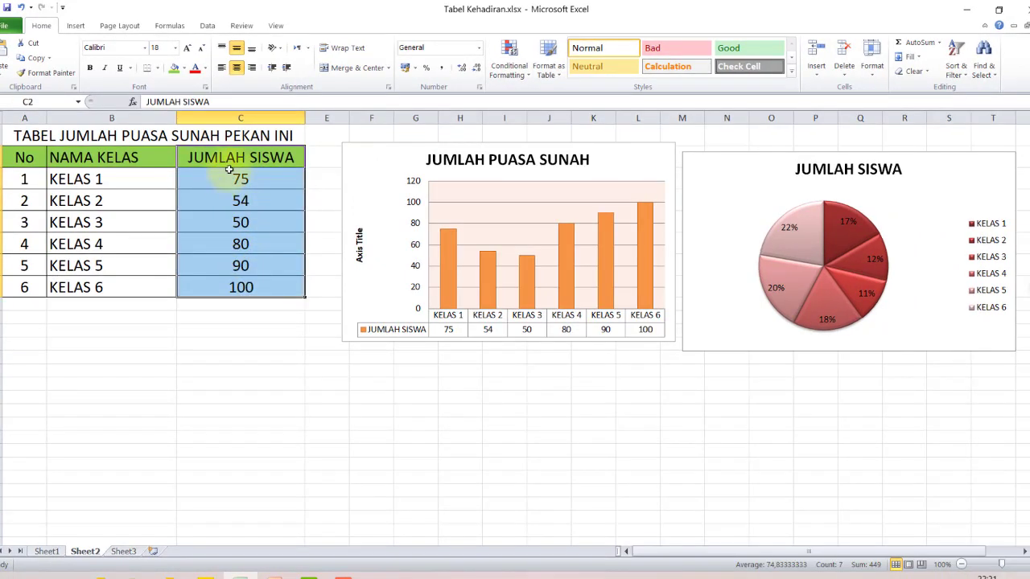
pyautogui.moveTo(231, 157); pyautogui.dragTo(251, 282)
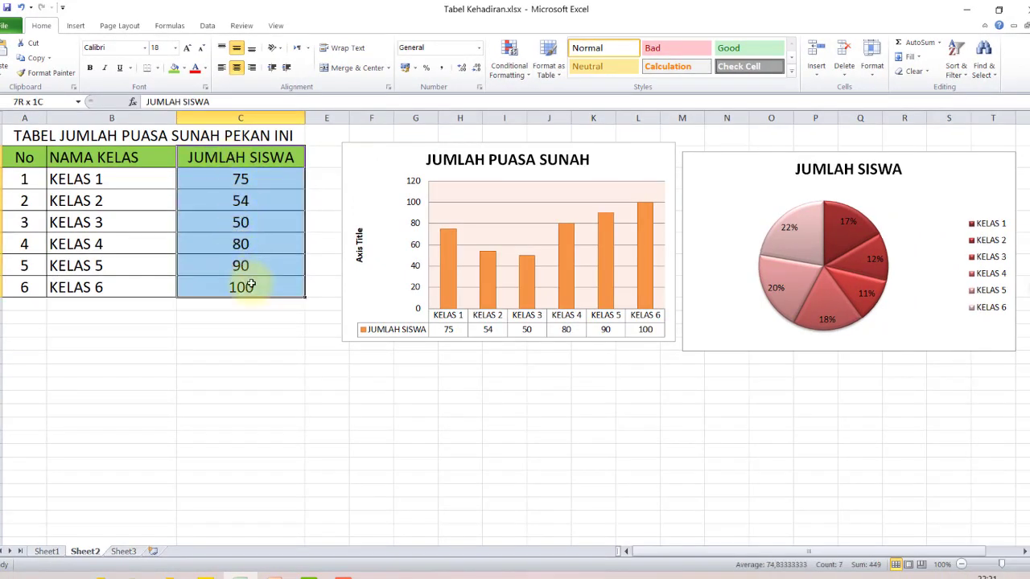
pyautogui.click(76, 25)
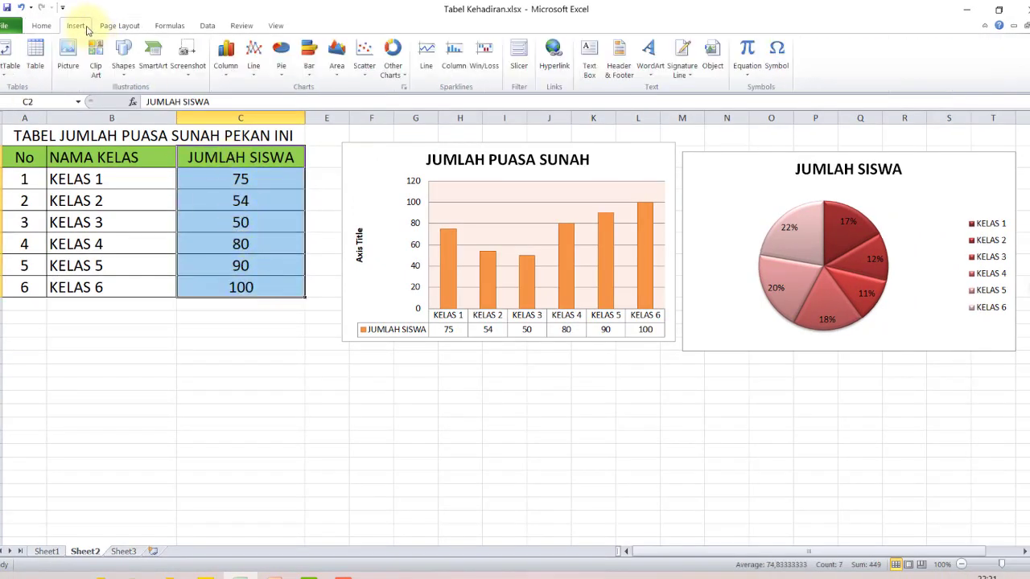
pyautogui.click(281, 56)
pyautogui.click(286, 113)
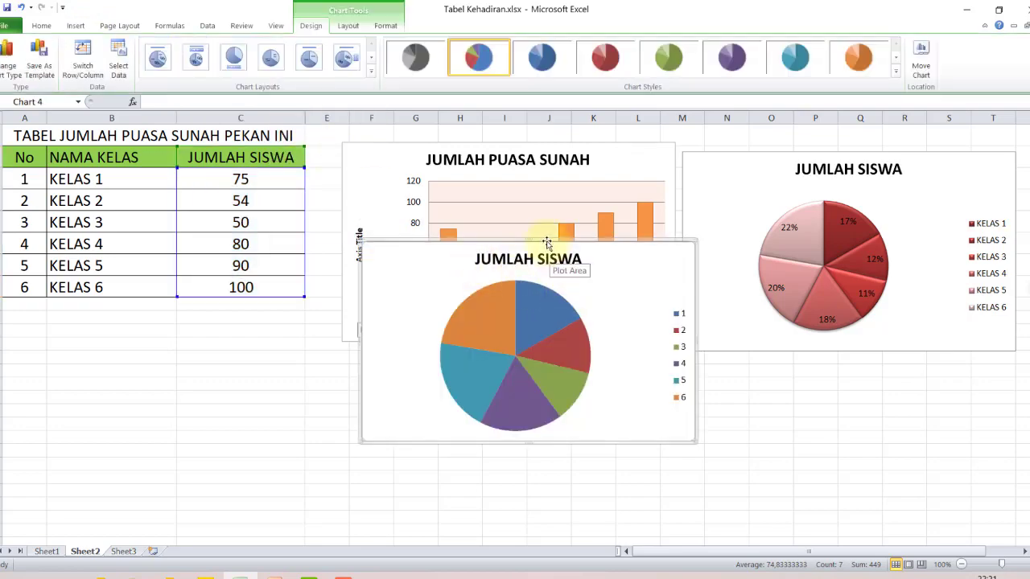
pyautogui.moveTo(546, 239); pyautogui.dragTo(800, 336)
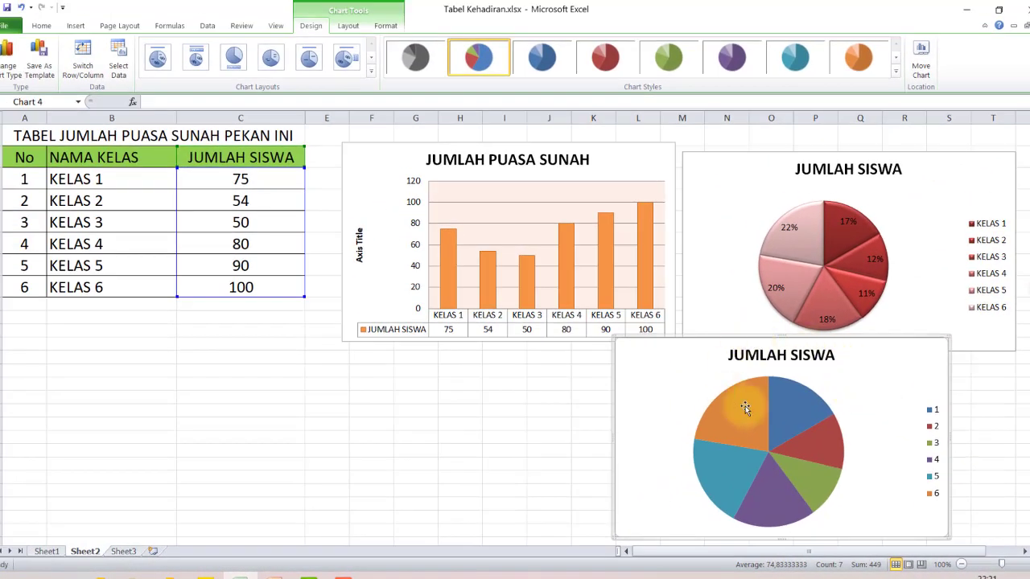
# Step: Set the second pie chart's category labels to the class names in B3:B8 and align the chart beneath the red pie at about cell M10
pyautogui.moveTo(757, 418)
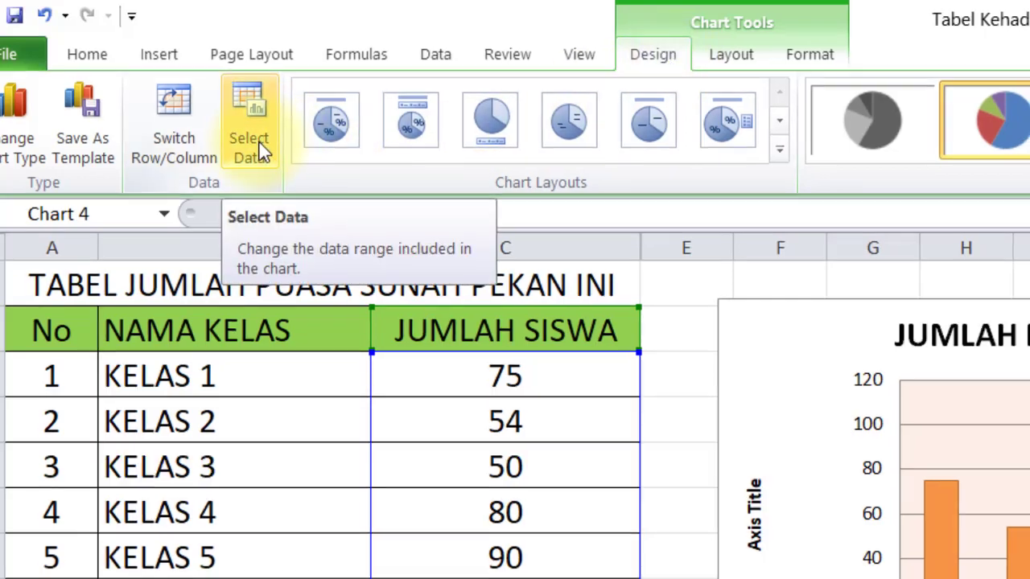
pyautogui.click(255, 147)
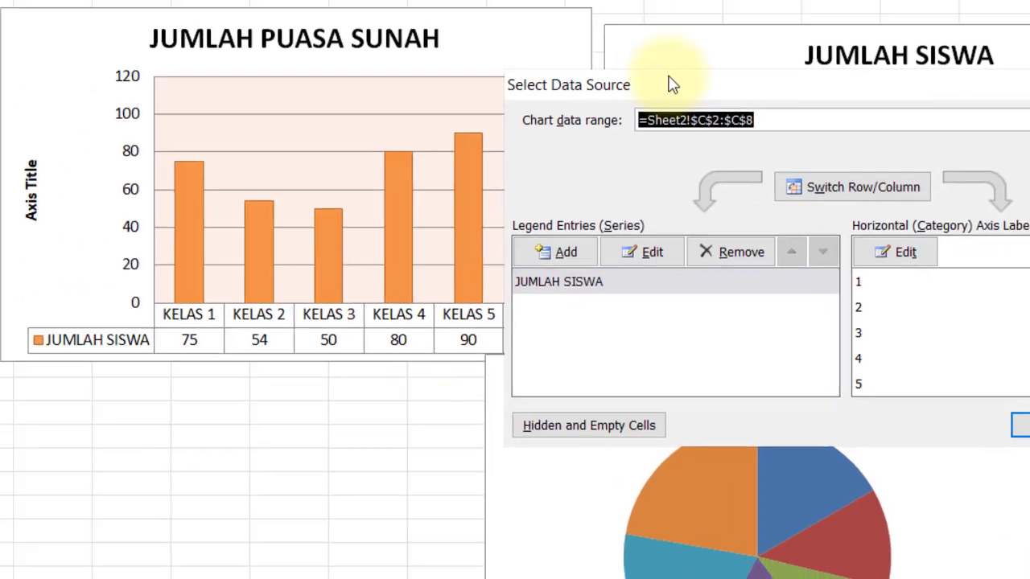
pyautogui.moveTo(722, 186); pyautogui.dragTo(530, 224)
pyautogui.moveTo(513, 52); pyautogui.dragTo(412, 152)
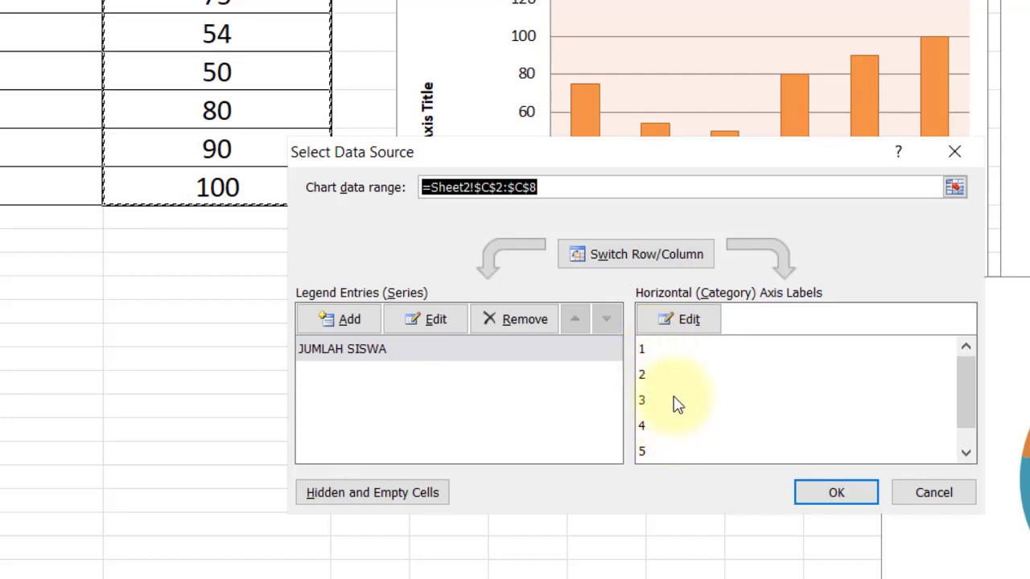
pyautogui.moveTo(965, 394)
pyautogui.mouseDown()
pyautogui.moveTo(981, 400)
pyautogui.moveTo(965, 386)
pyautogui.mouseUp()
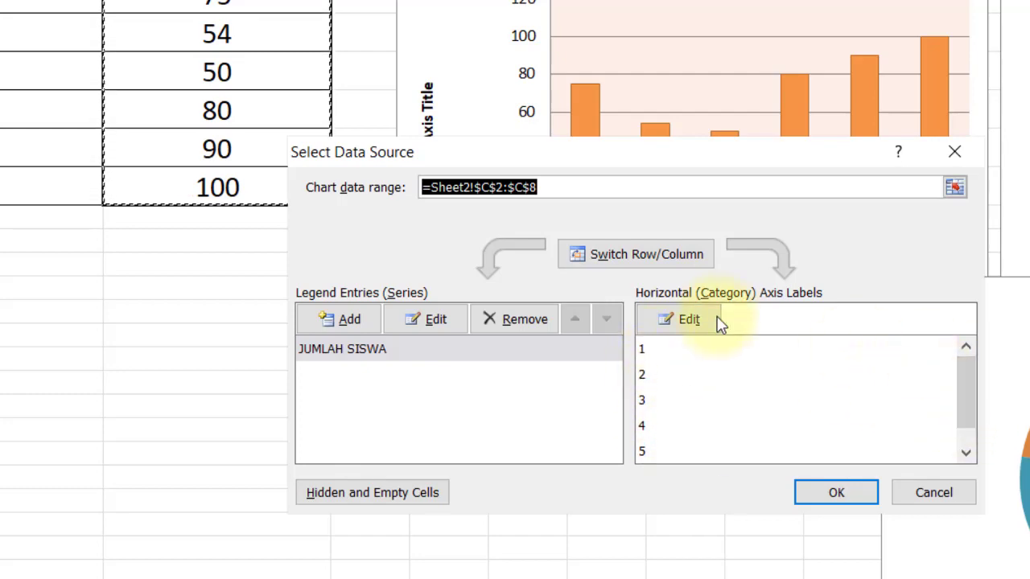
pyautogui.click(703, 318)
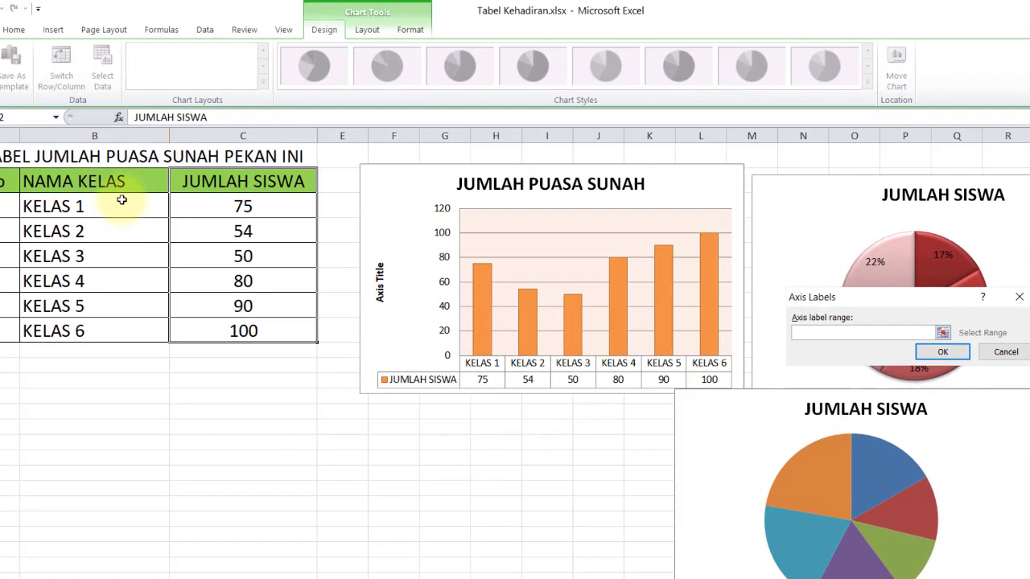
pyautogui.moveTo(119, 201); pyautogui.dragTo(118, 330)
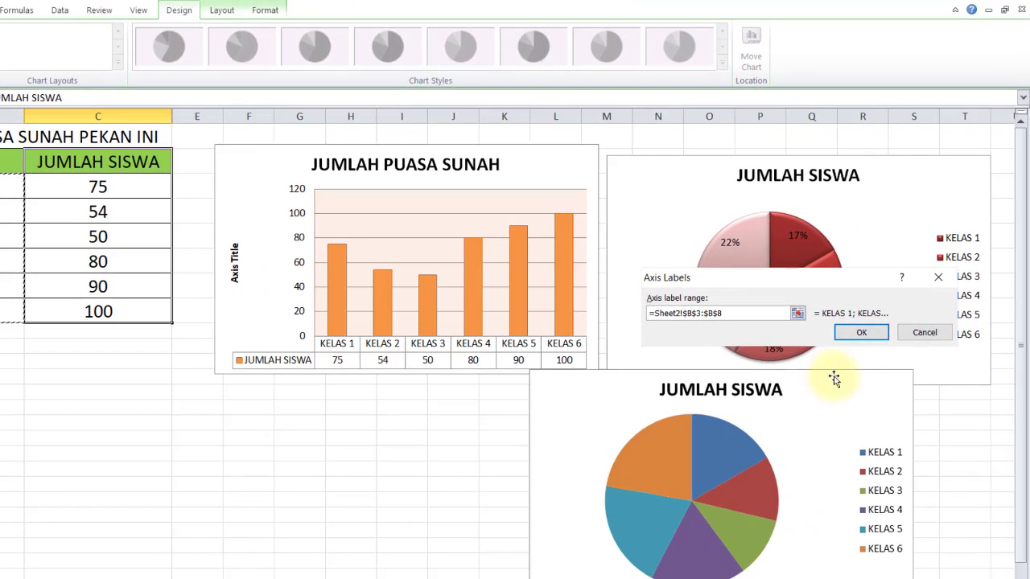
pyautogui.click(860, 334)
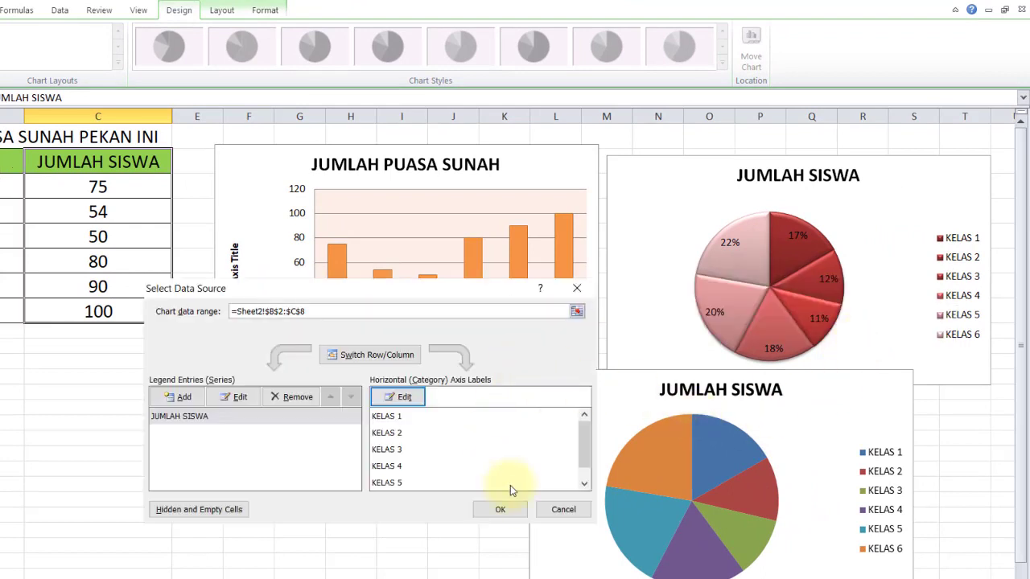
pyautogui.click(500, 510)
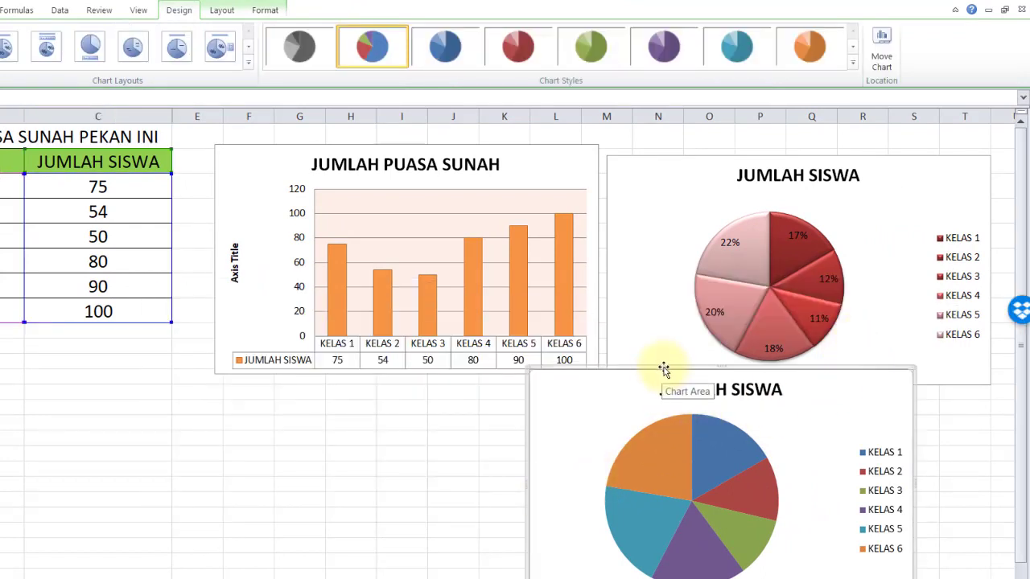
pyautogui.moveTo(664, 370); pyautogui.dragTo(668, 355)
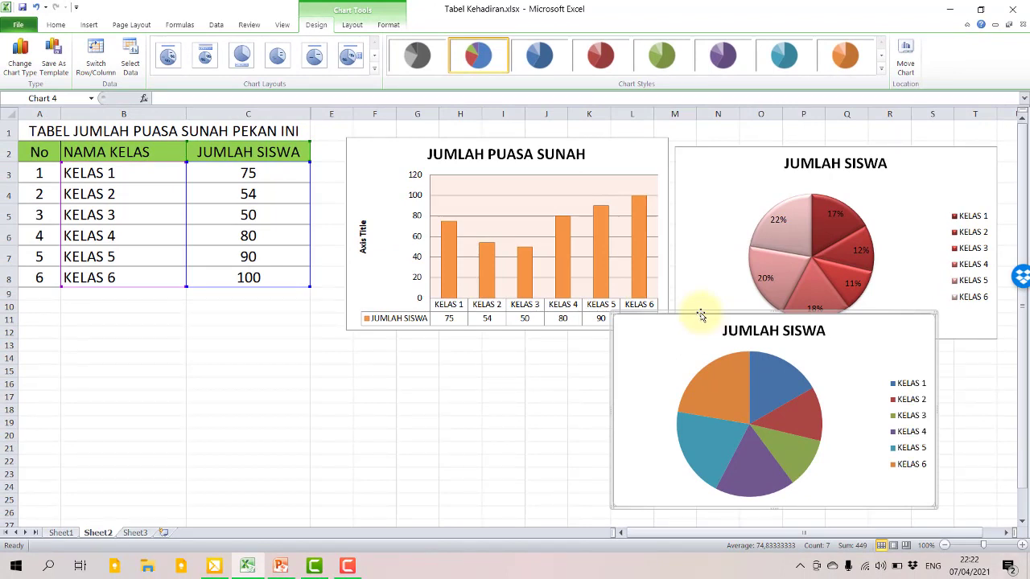
pyautogui.moveTo(701, 316); pyautogui.dragTo(762, 310)
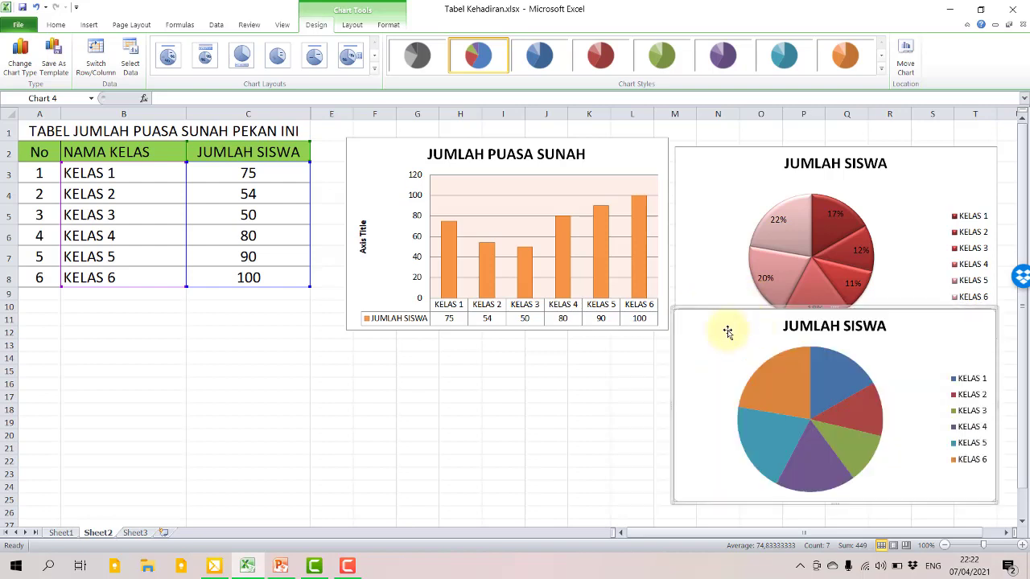
# Step: Insert a basic 2-D line chart from the class names and counts in B2:C8 and move it below the table at about cell C11
pyautogui.moveTo(281, 333); pyautogui.dragTo(280, 324)
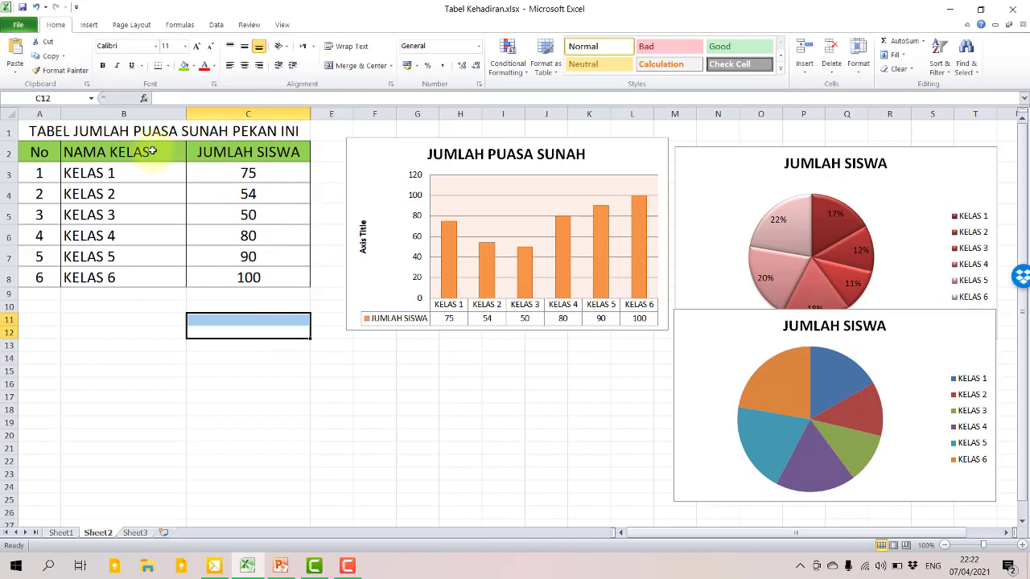
pyautogui.moveTo(166, 153); pyautogui.dragTo(257, 276)
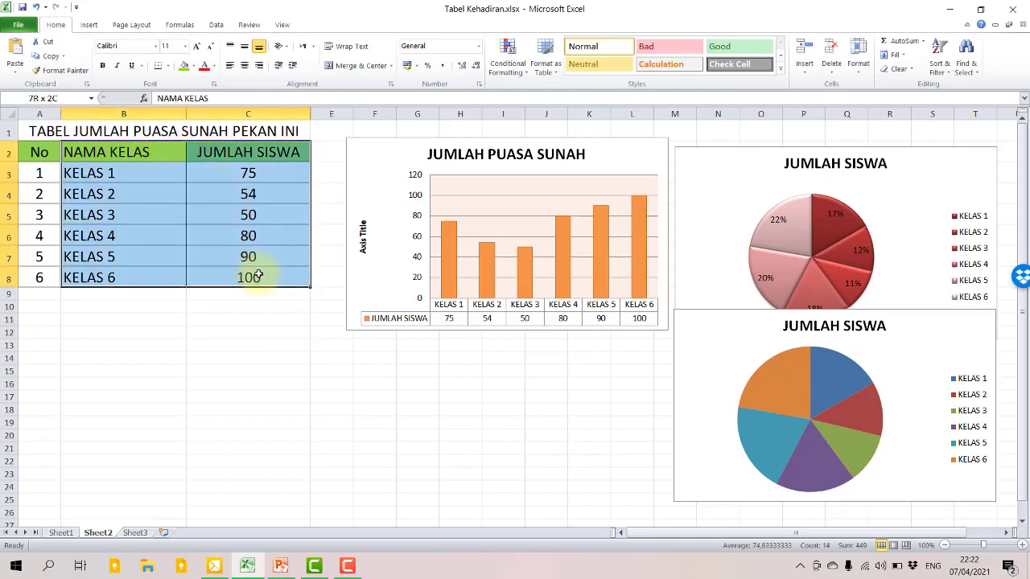
pyautogui.click(88, 25)
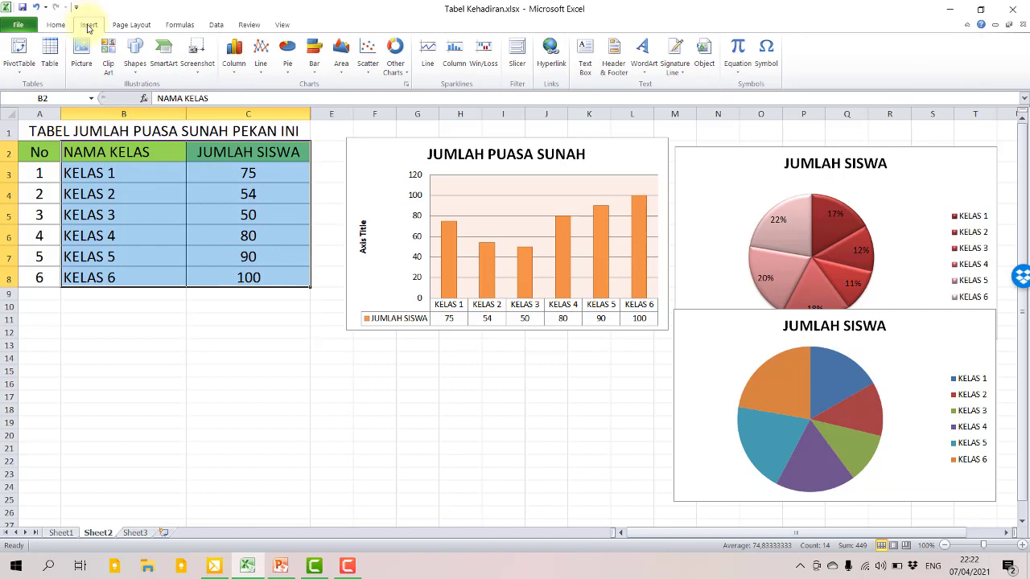
pyautogui.click(261, 71)
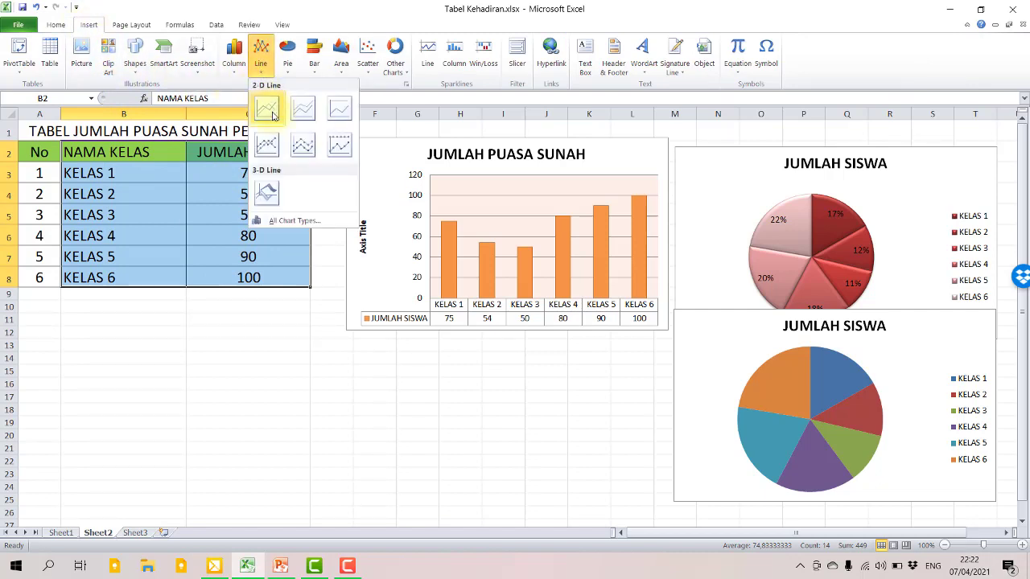
pyautogui.click(271, 114)
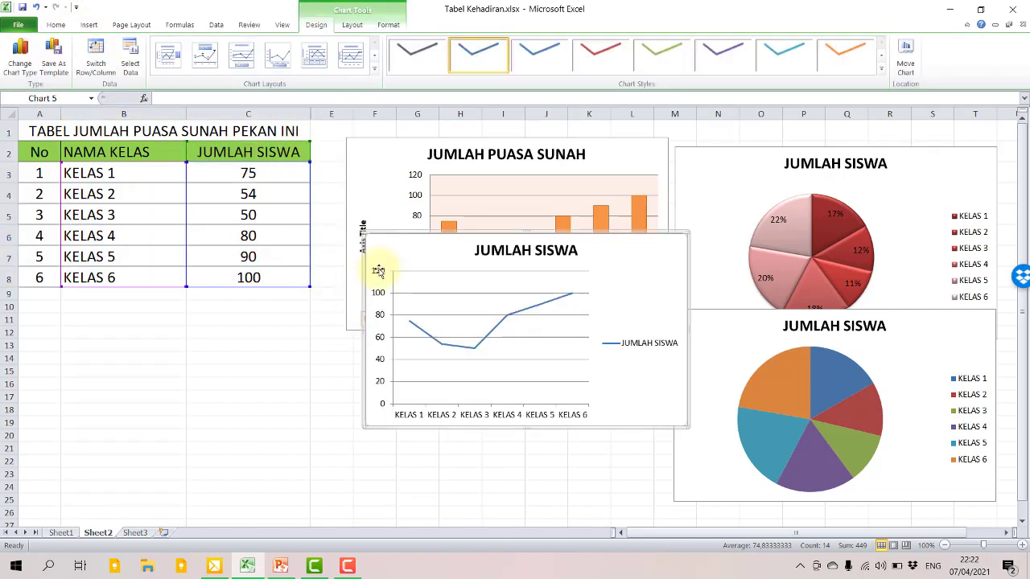
pyautogui.moveTo(518, 236); pyautogui.dragTo(354, 312)
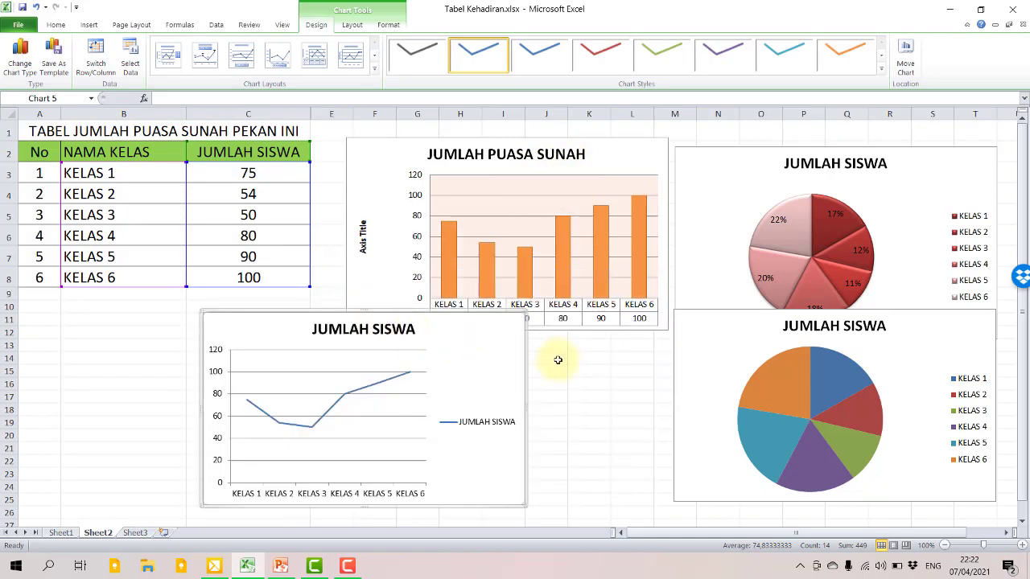
# Step: Move the line chart directly beneath the column chart, with its upper corner in about cell E11
pyautogui.click(229, 152)
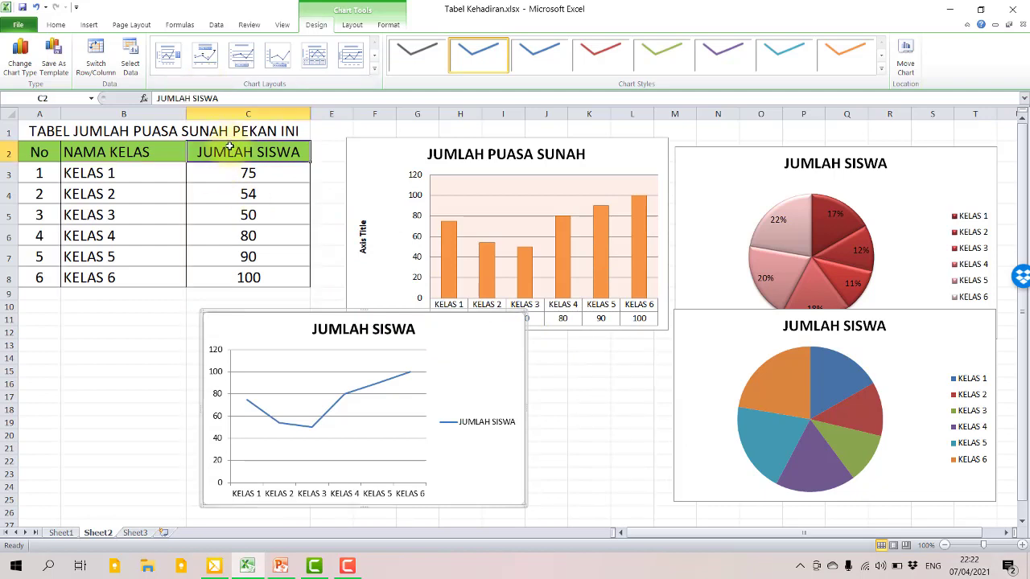
pyautogui.click(88, 24)
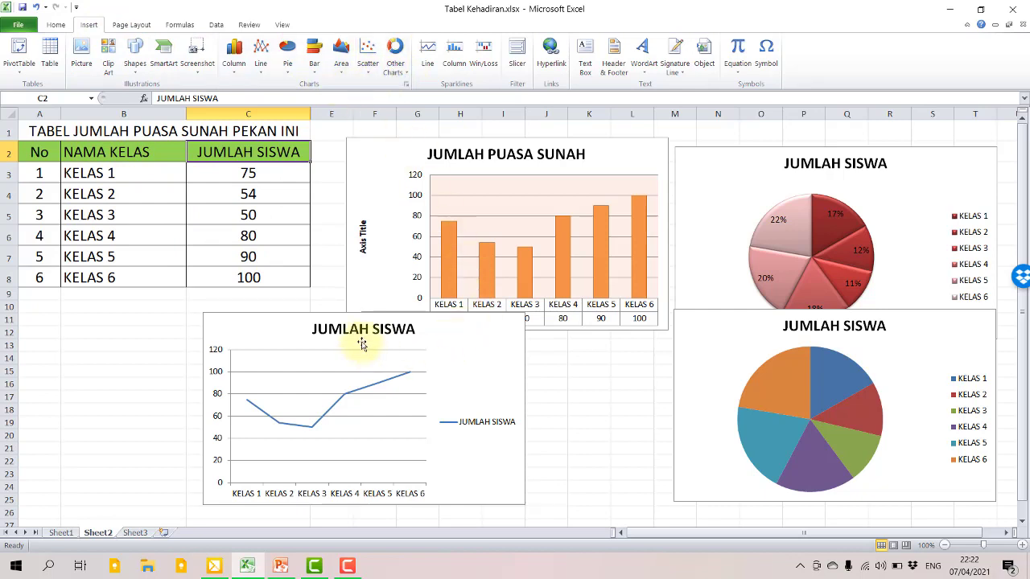
pyautogui.click(326, 323)
pyautogui.moveTo(323, 315); pyautogui.dragTo(460, 327)
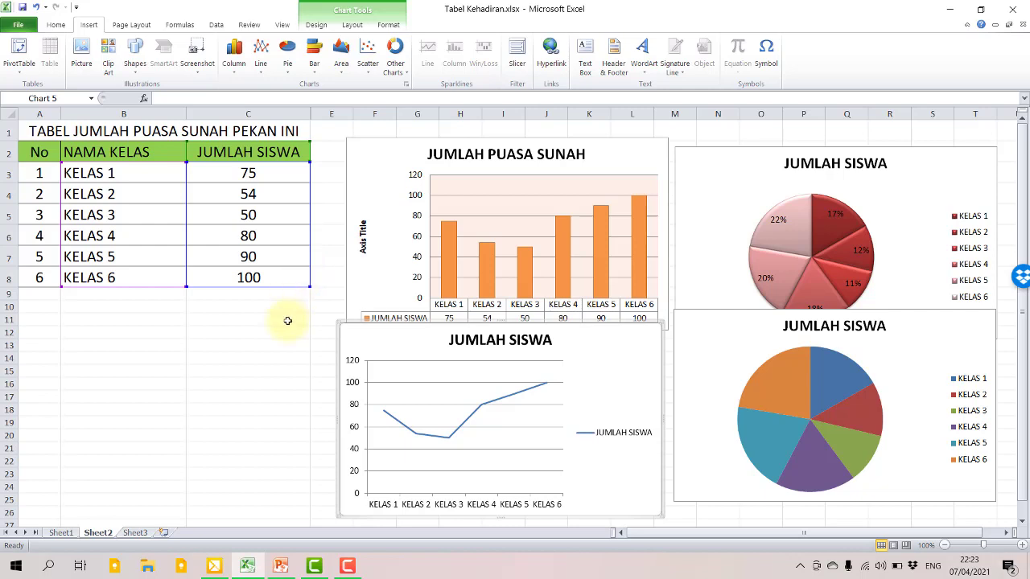
pyautogui.click(354, 572)
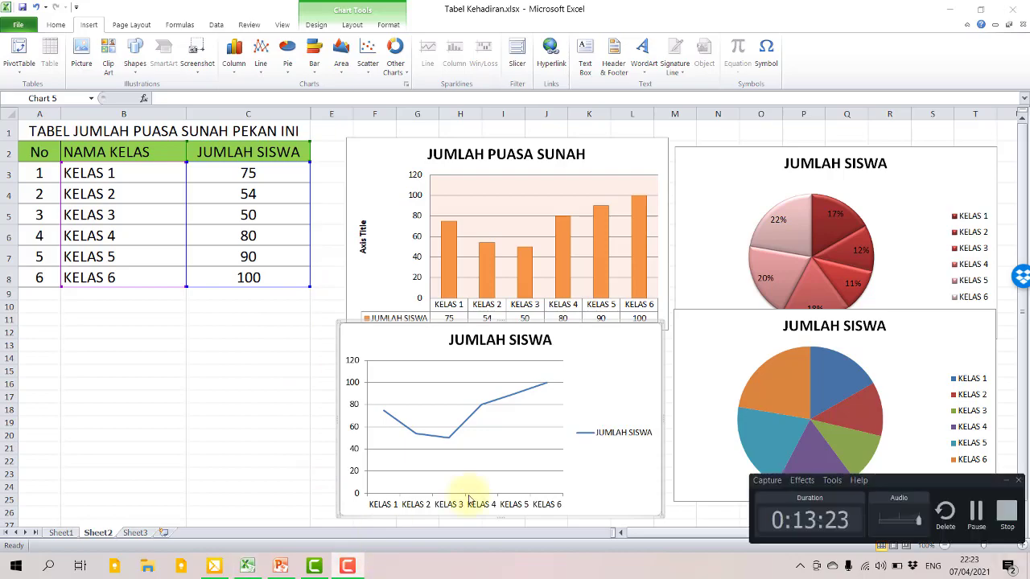